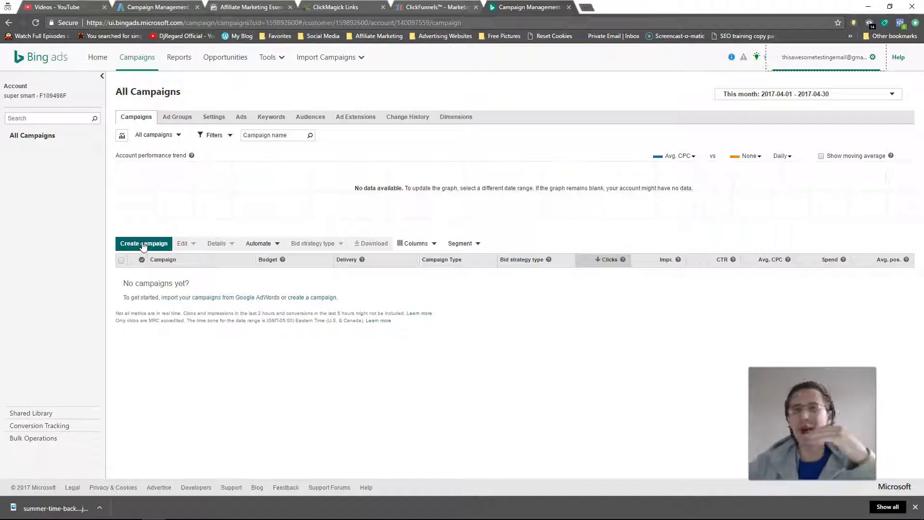
Start creating a campaign with the goal "Visits to my website"
left_click(143, 245)
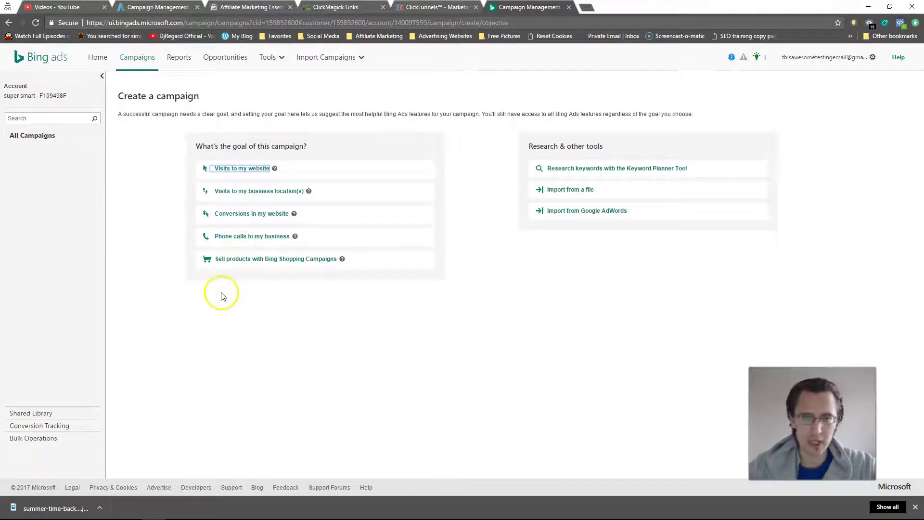
left_click(246, 172)
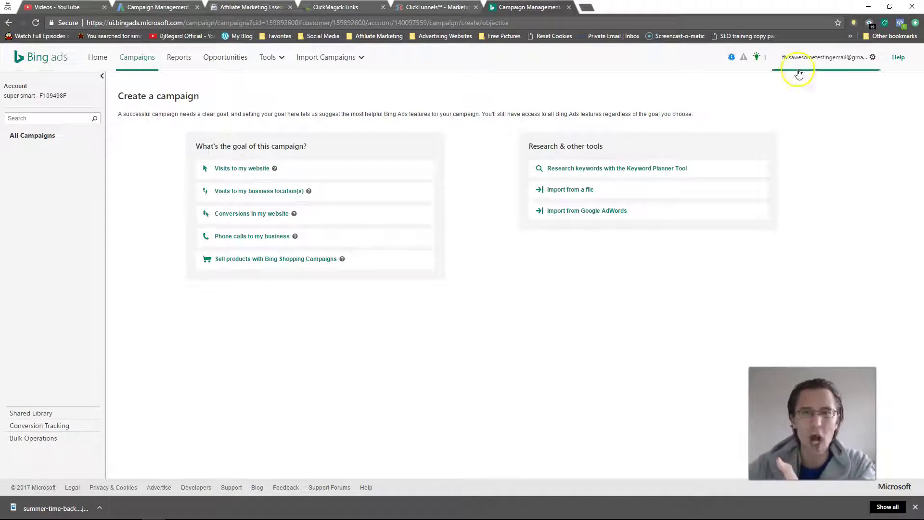
left_click(758, 57)
left_click(758, 58)
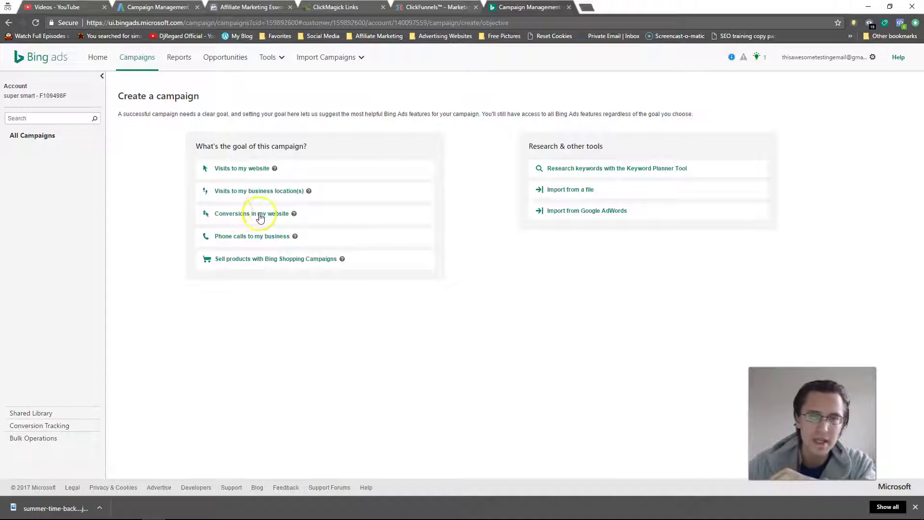
left_click(244, 171)
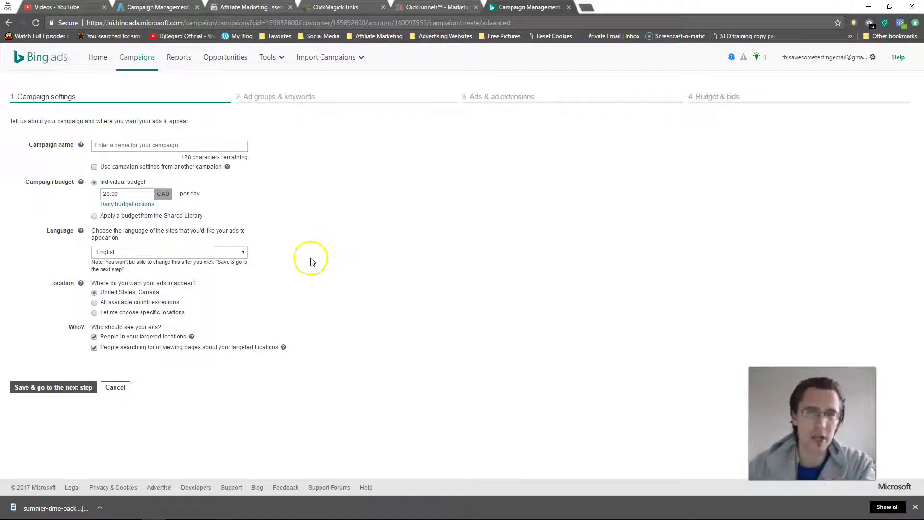
Switch to ClickMagick and check the name and details of the cb passive income tracking link
left_click(118, 147)
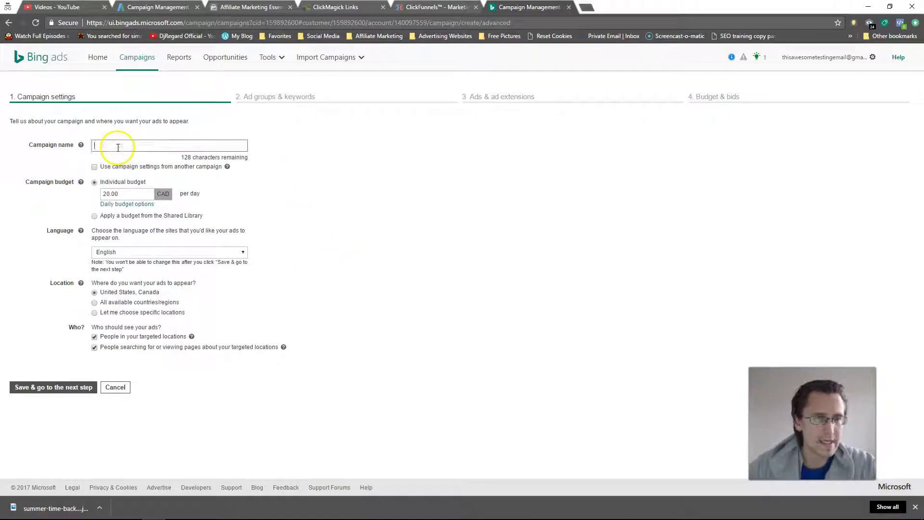
left_click_drag(351, 7, 419, 6)
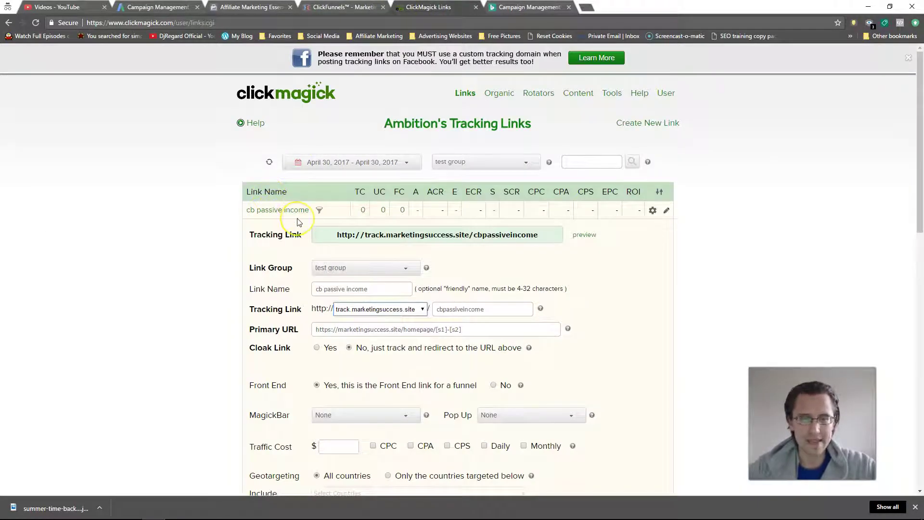
left_click(178, 262)
left_click(259, 225)
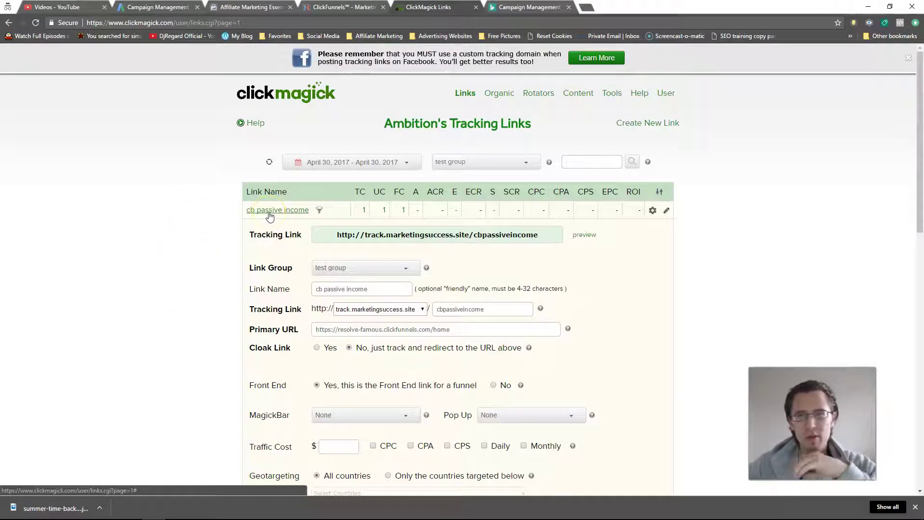
mouse_move(269, 216)
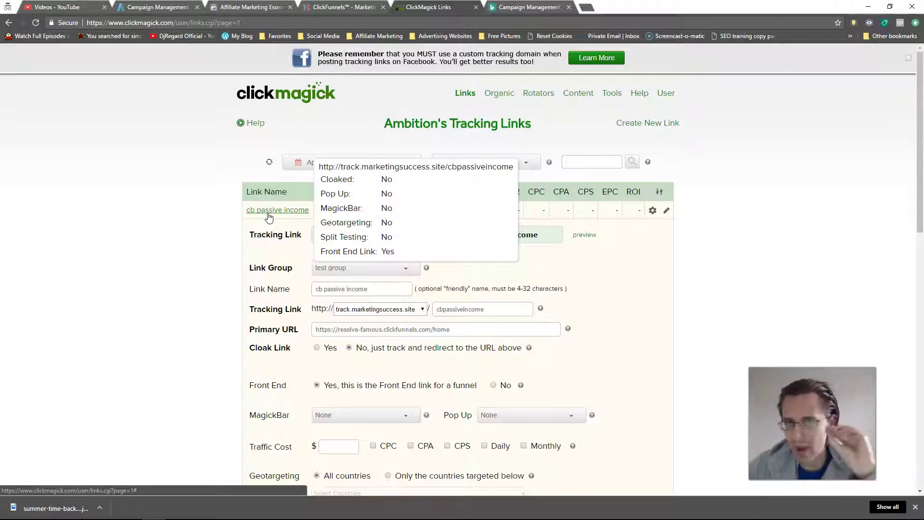
left_click(269, 216)
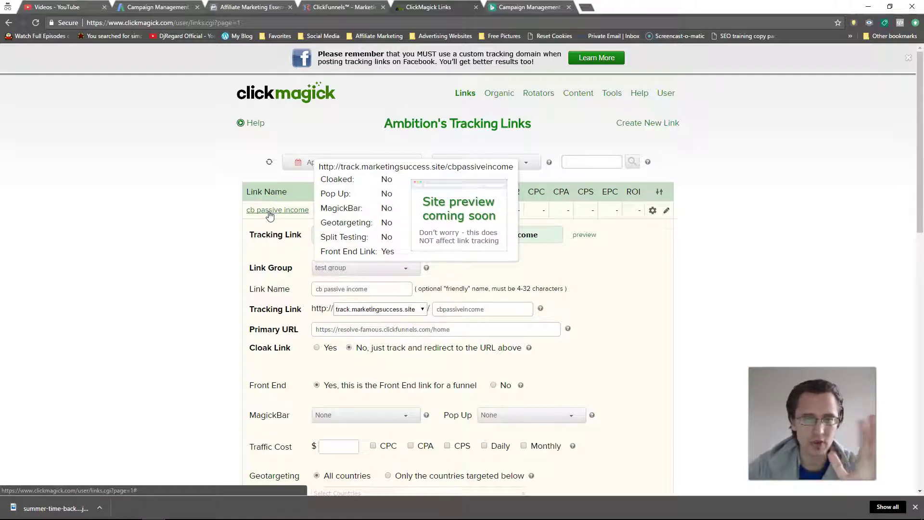
left_click(270, 216)
Return to Bing Ads and name the campaign "CB Passive Income"
left_click(502, 42)
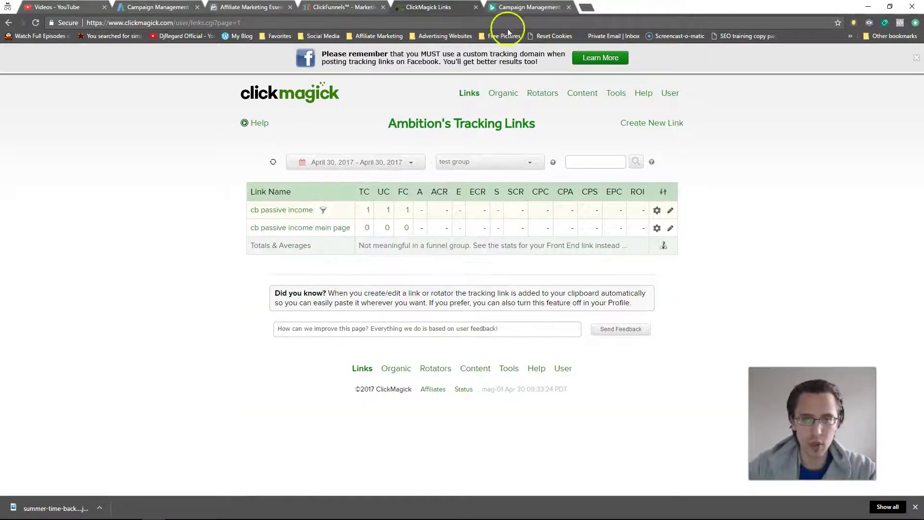
left_click(118, 122)
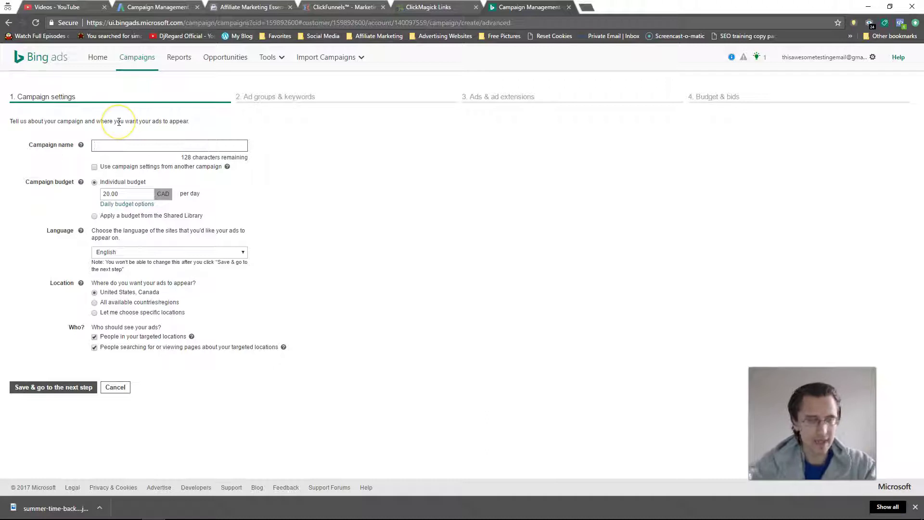
type("CB Passive Income")
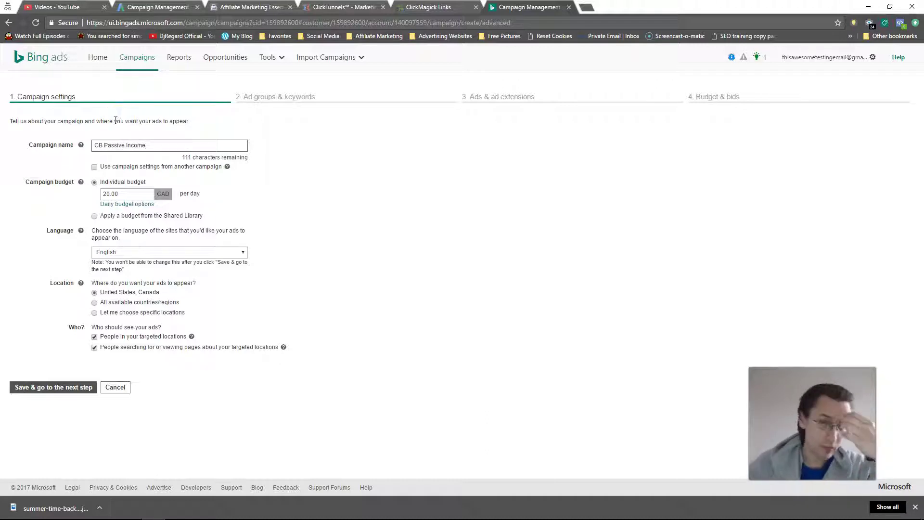
left_click(138, 155)
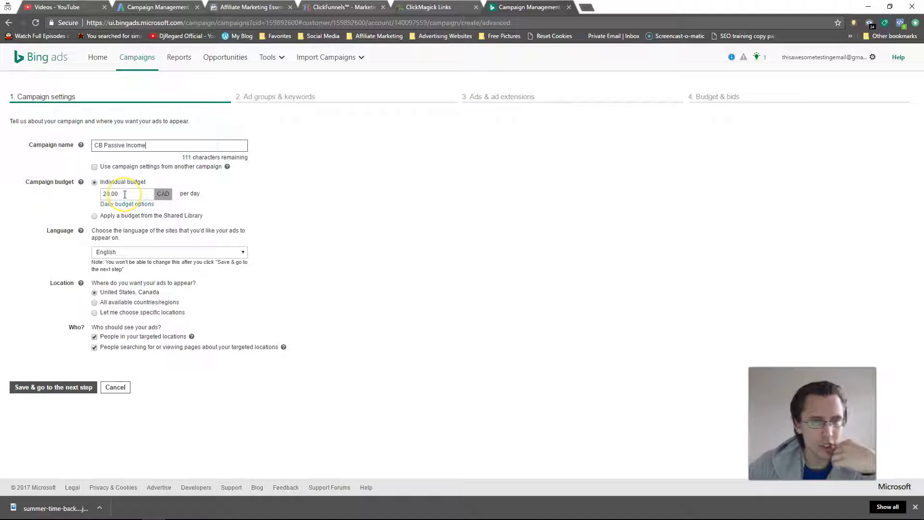
Set the campaign's individual budget to 5 CAD per day and choose English as its language
left_click_drag(124, 194, 102, 193)
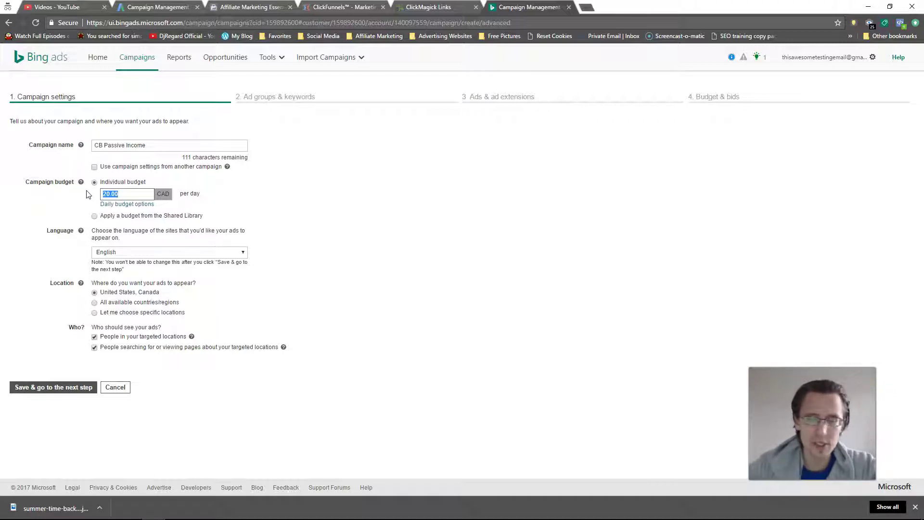
double_click(119, 194)
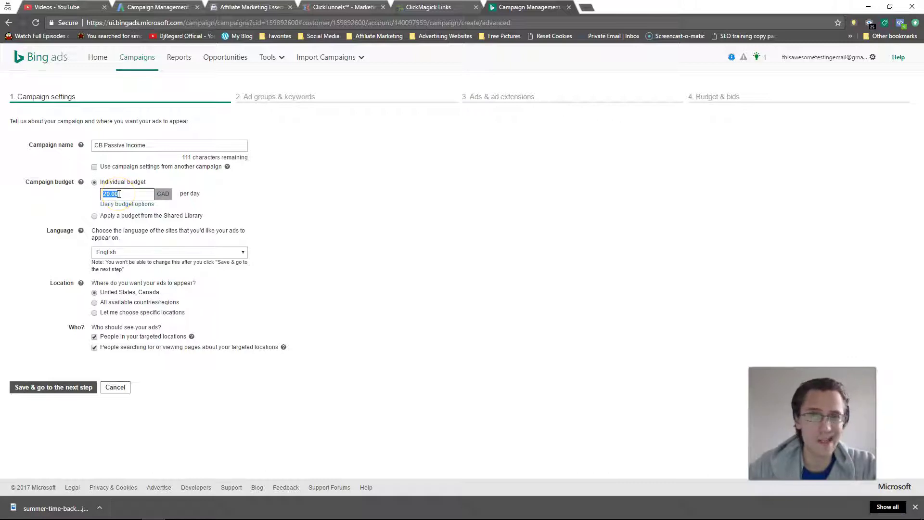
double_click(120, 194)
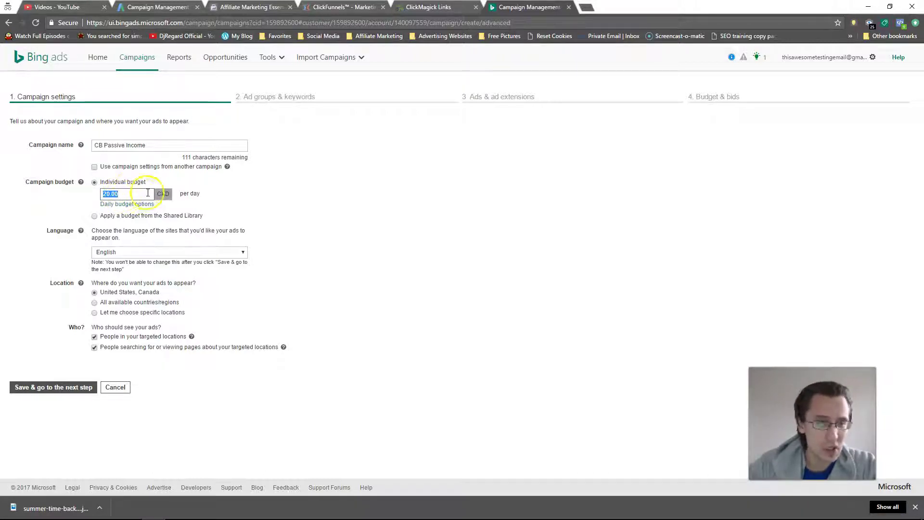
type("5")
left_click(122, 196)
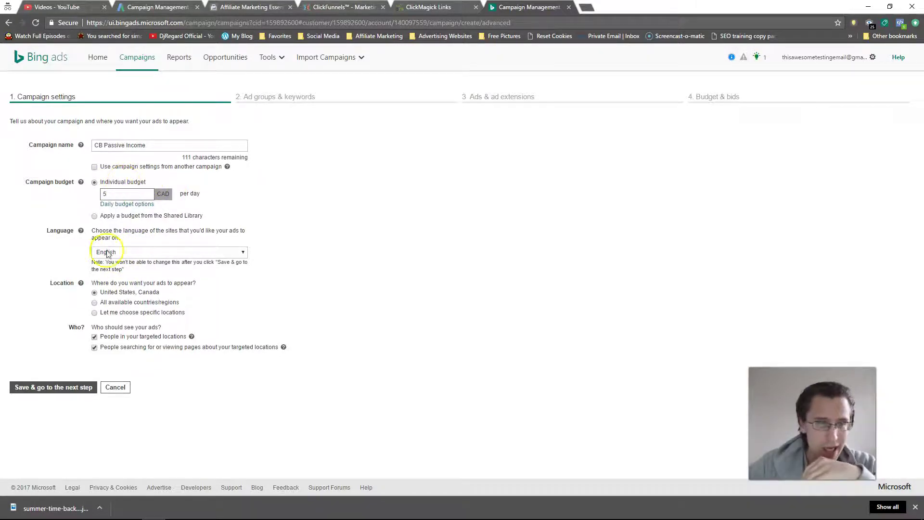
left_click(128, 256)
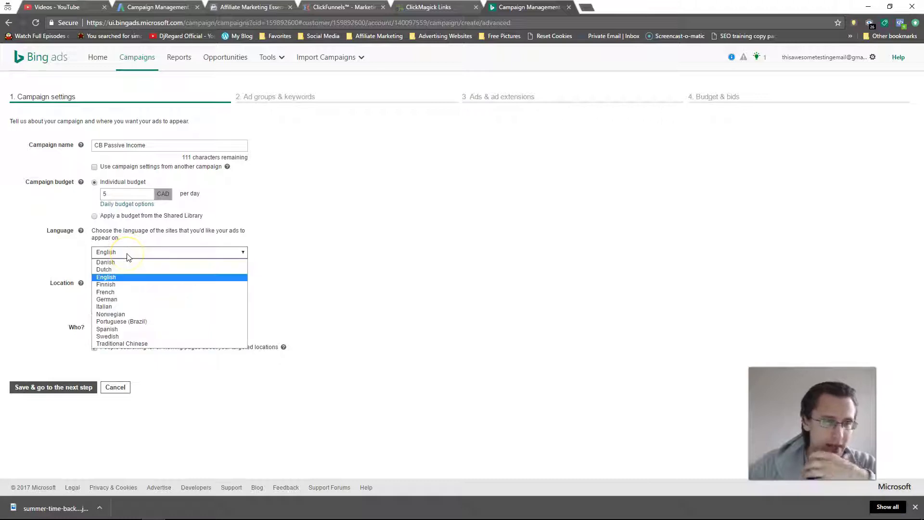
left_click(116, 277)
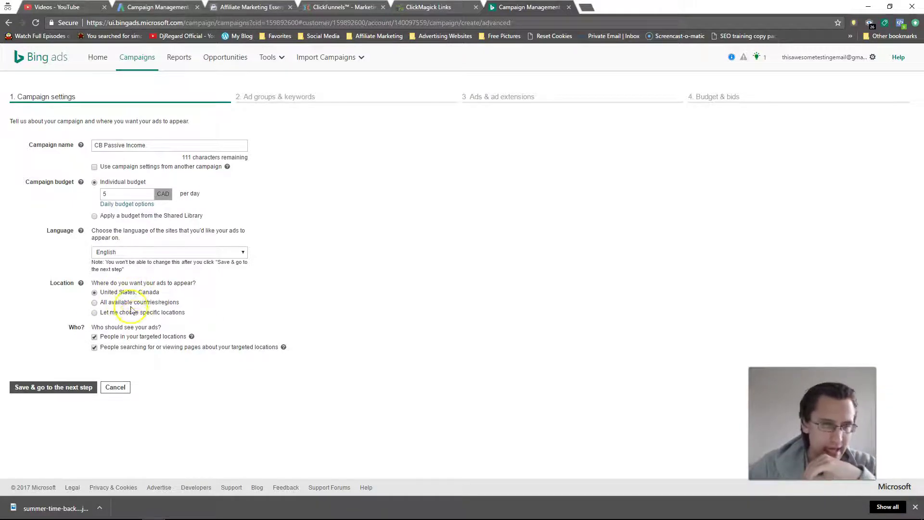
Restrict who sees the ads to people in the targeted locations only, and save the campaign settings to continue to ad groups
left_click_drag(97, 327, 145, 327)
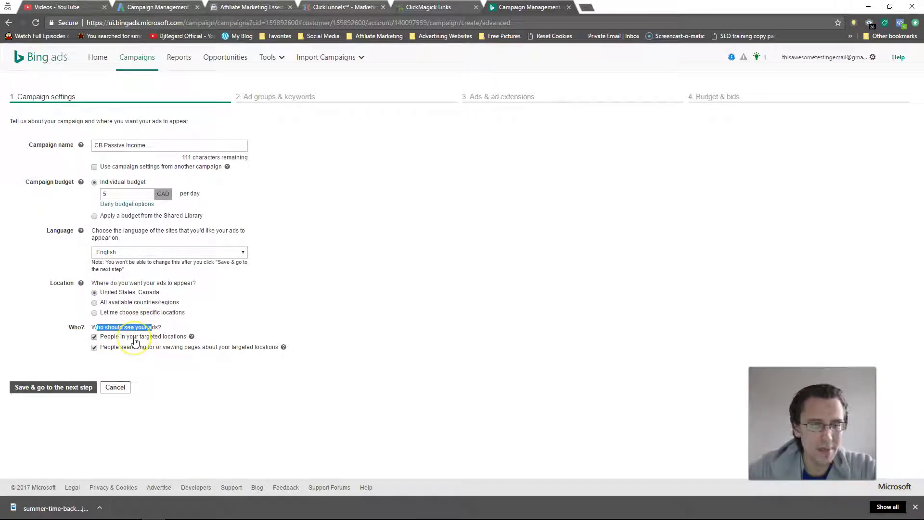
left_click(109, 351)
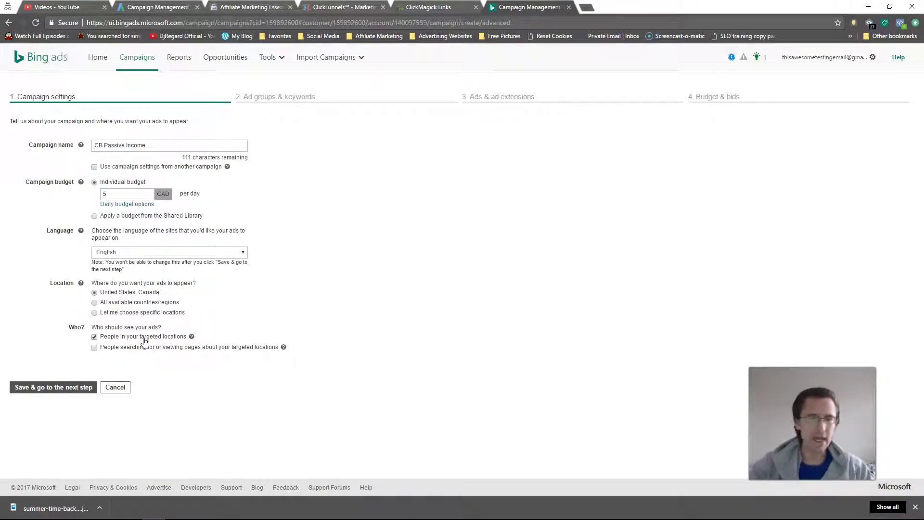
left_click(126, 347)
left_click(124, 337)
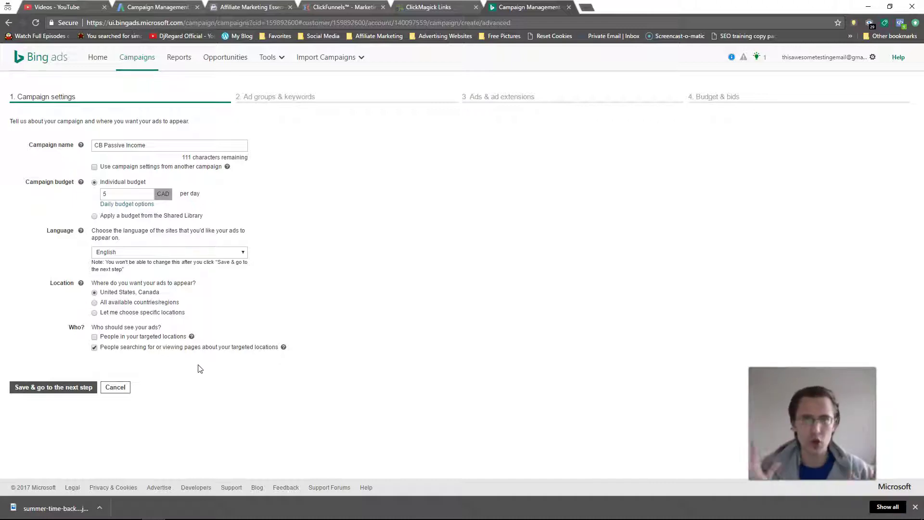
left_click(140, 347)
left_click(130, 336)
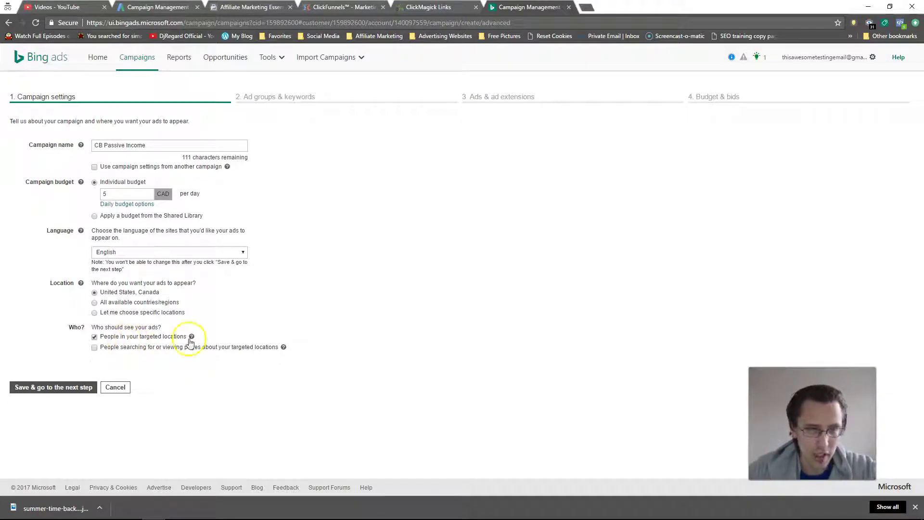
left_click(112, 351)
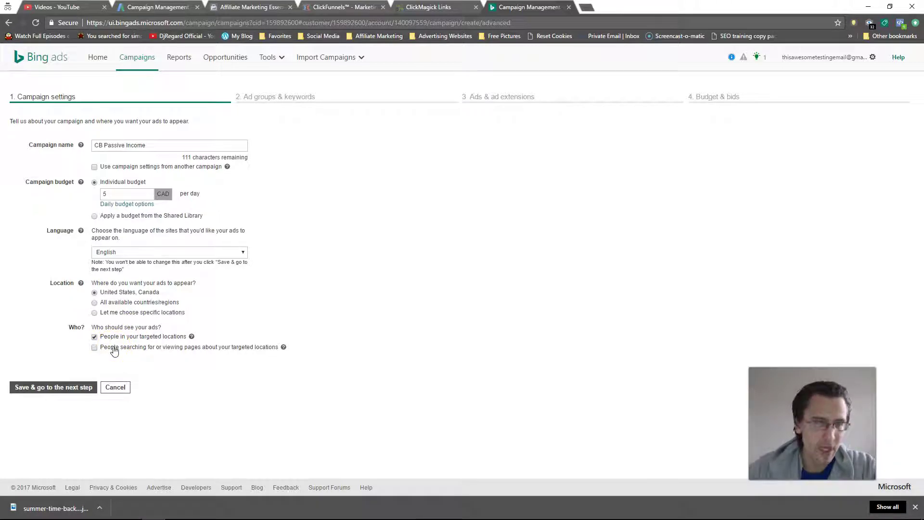
left_click(104, 355)
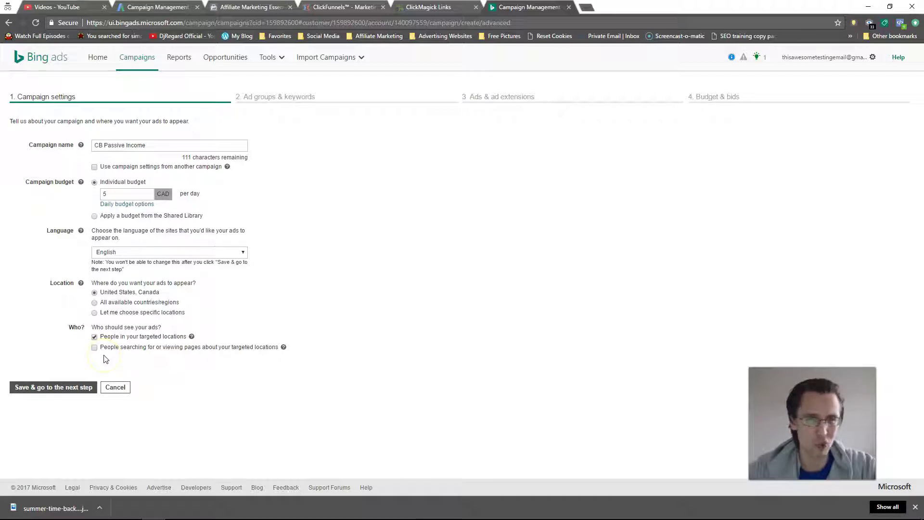
left_click(56, 391)
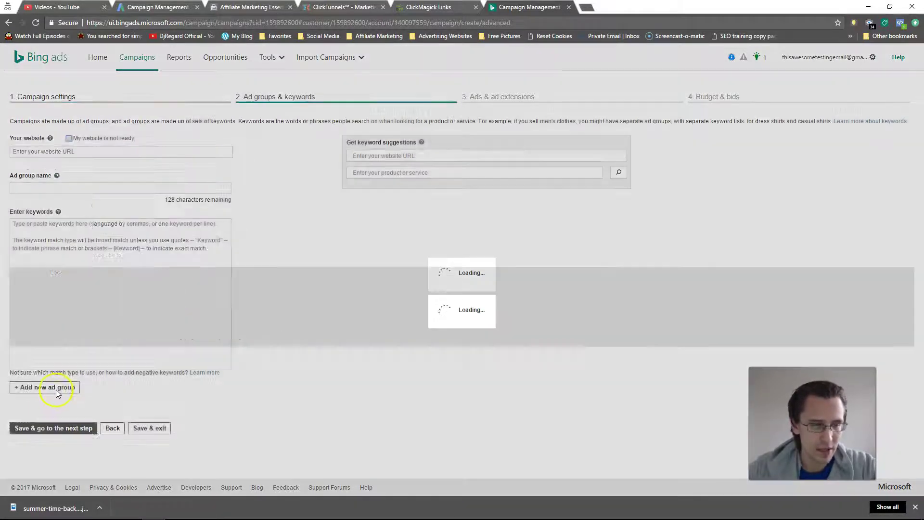
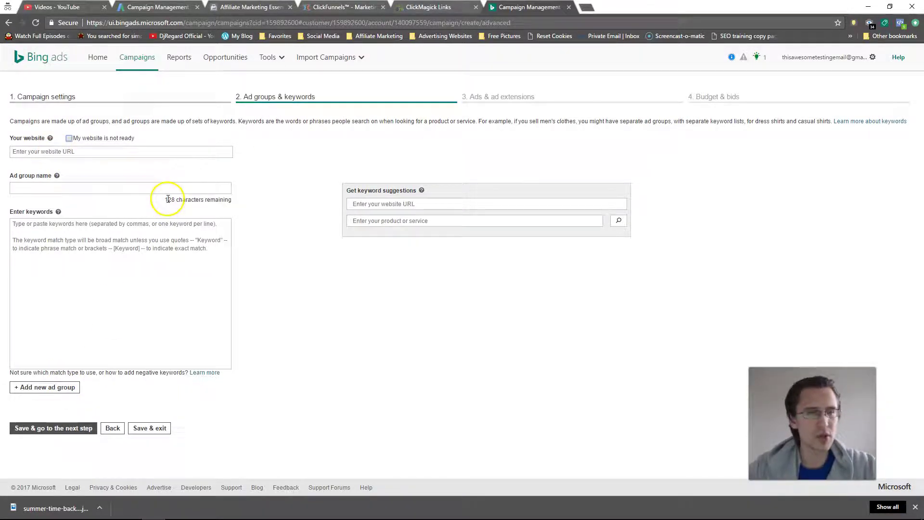
left_click_drag(76, 97, 255, 198)
left_click(262, 208)
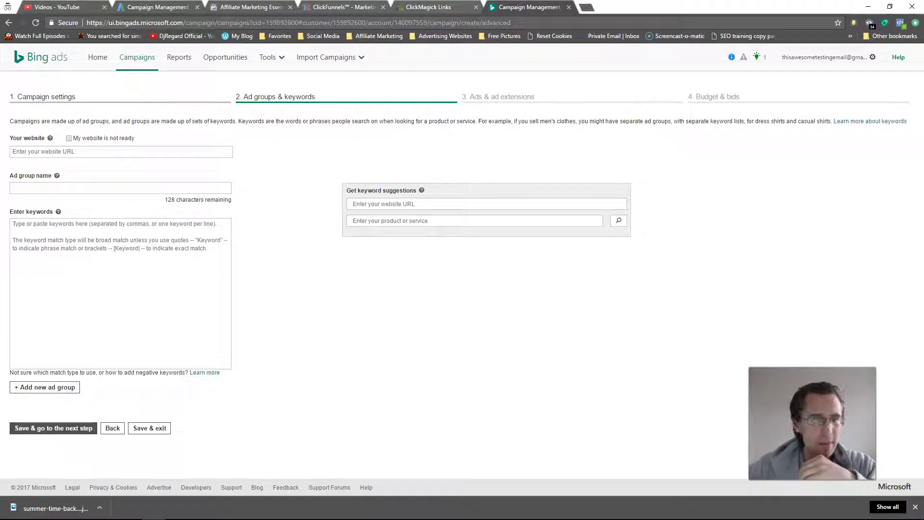
left_click(434, 7)
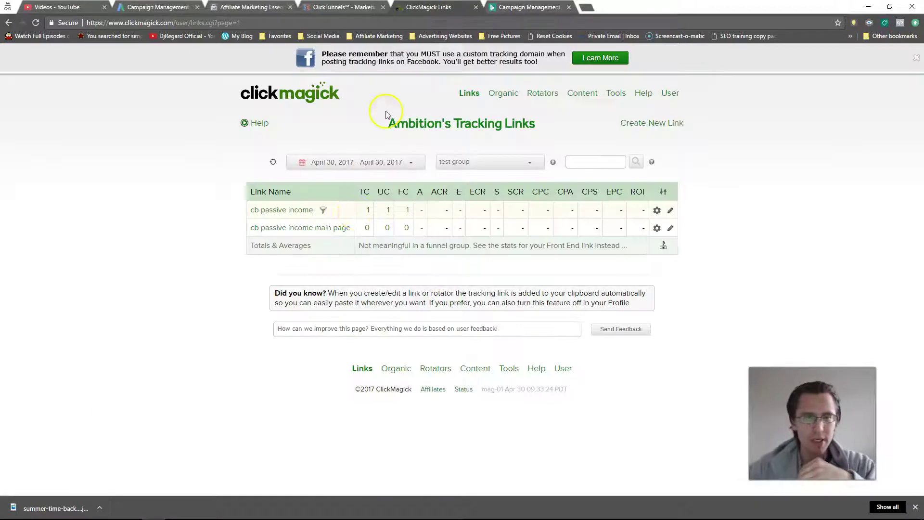
left_click(304, 212)
left_click(370, 330)
key("ctrl+c")
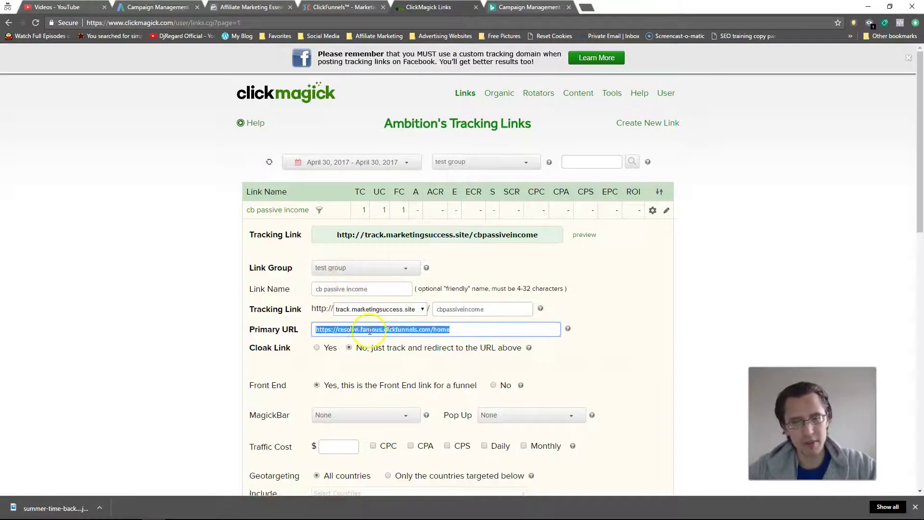
left_click(522, 8)
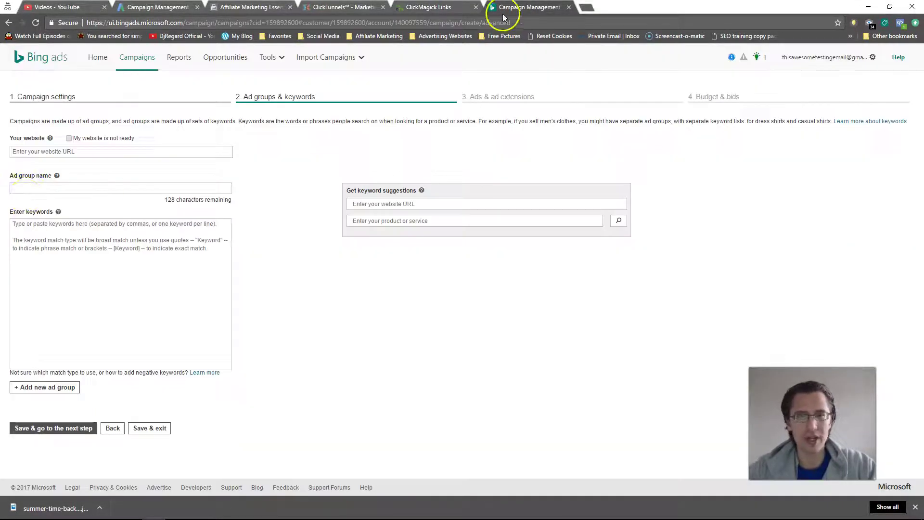
left_click(55, 152)
key("ctrl+v")
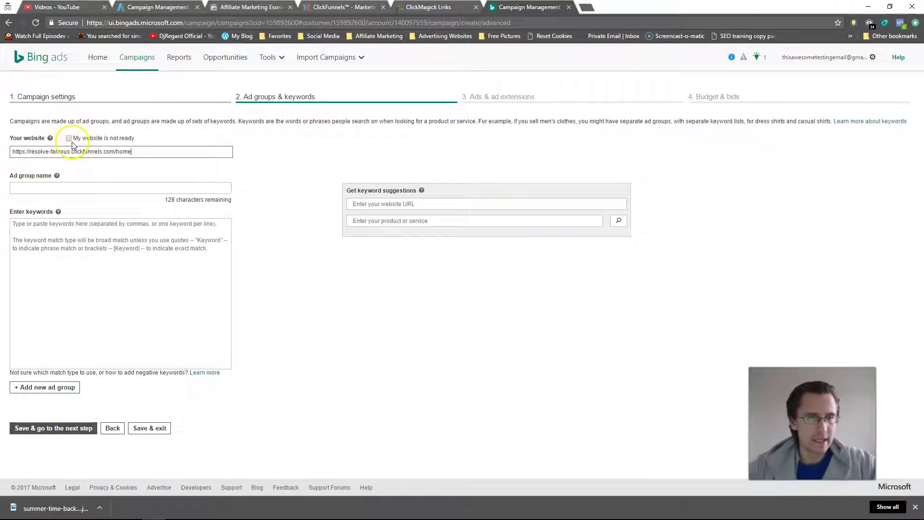
Name the ad group "People who want to make money online"
left_click(59, 189)
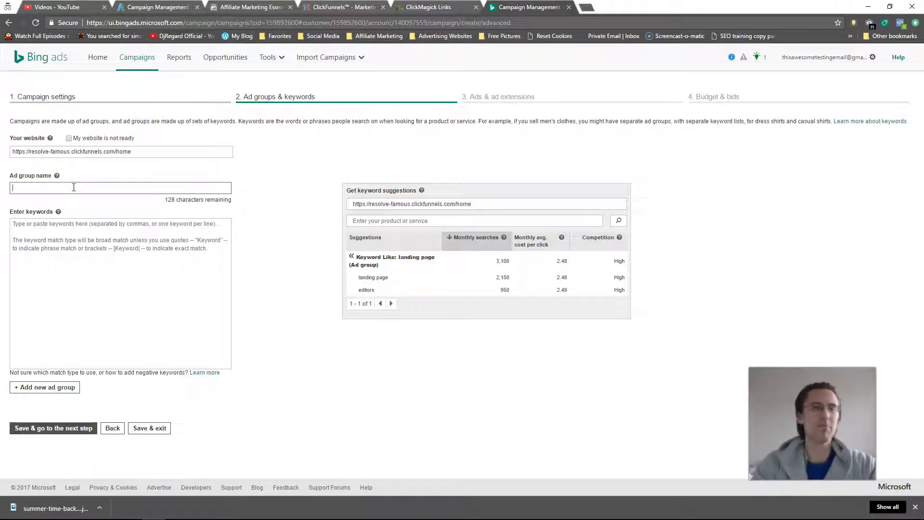
type("Pages")
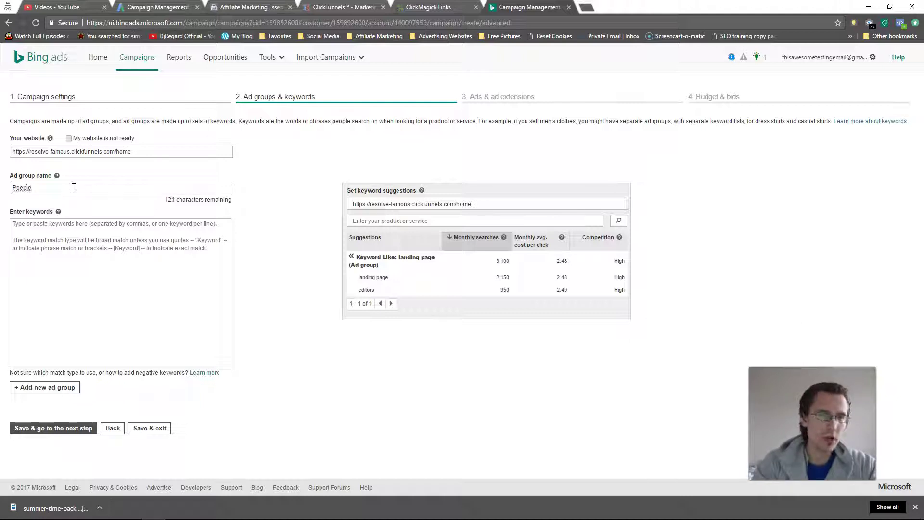
key("BackSpace")
key("BackSpace")
key("BackSpace")
key("BackSpace")
type("eople who want to")
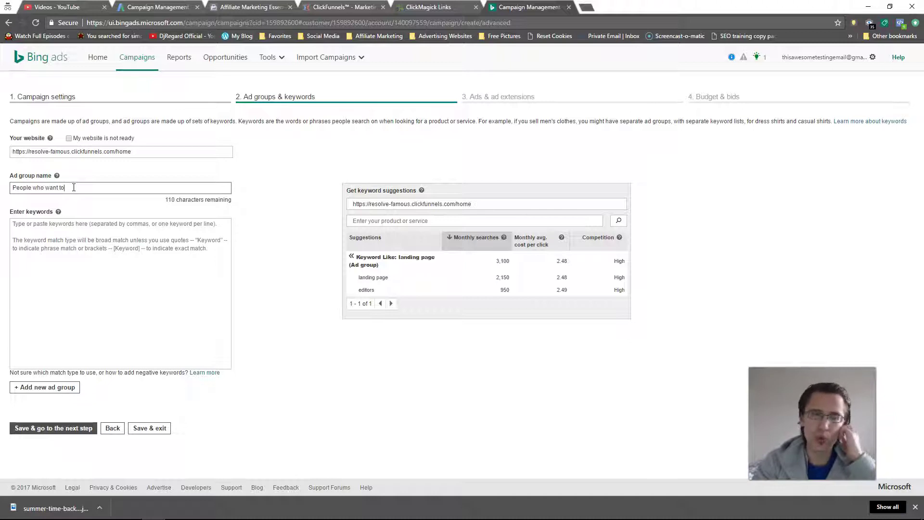
type(" mak")
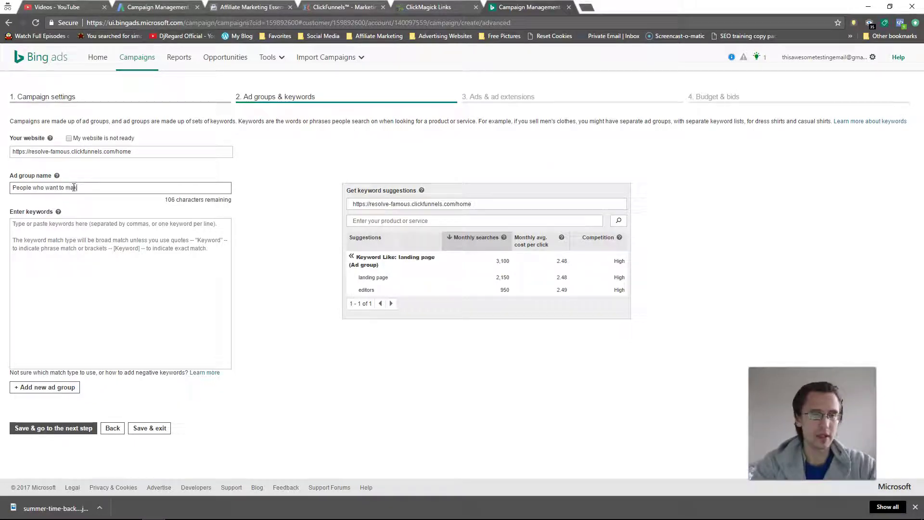
type("e money online")
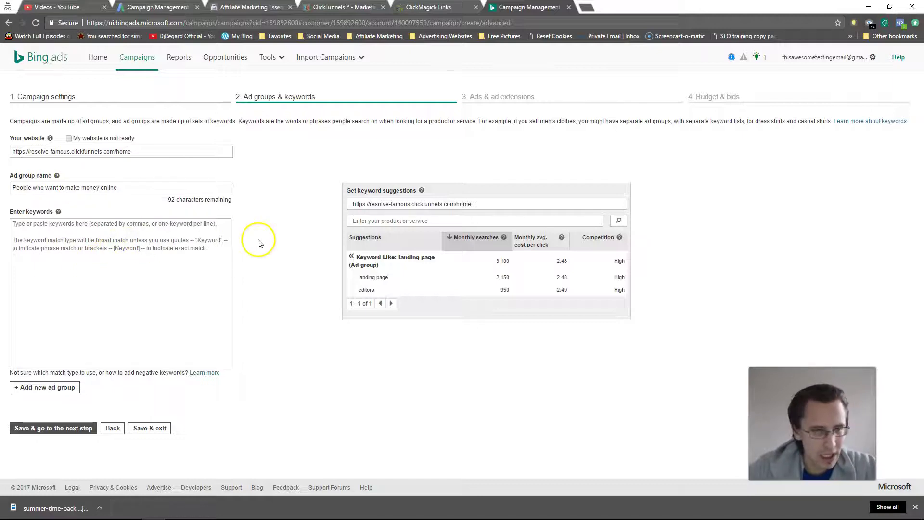
Enter "how to make money online" and "passive income" as the ad group's keywords, one per line
left_click(101, 236)
left_click(37, 253)
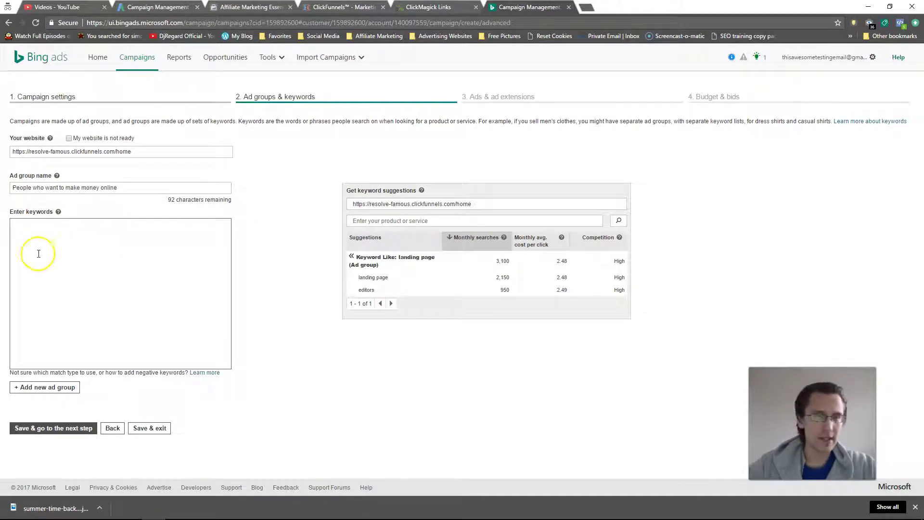
type("how t")
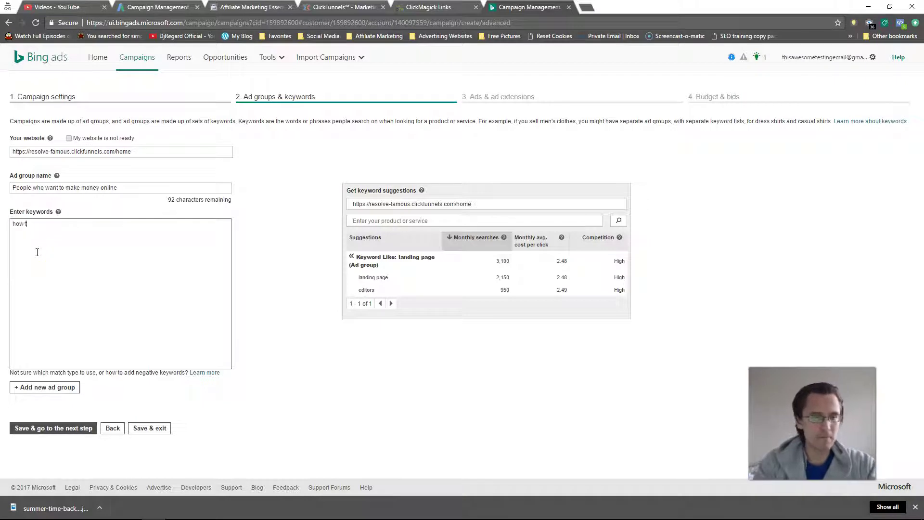
type("o make money online")
key("Return")
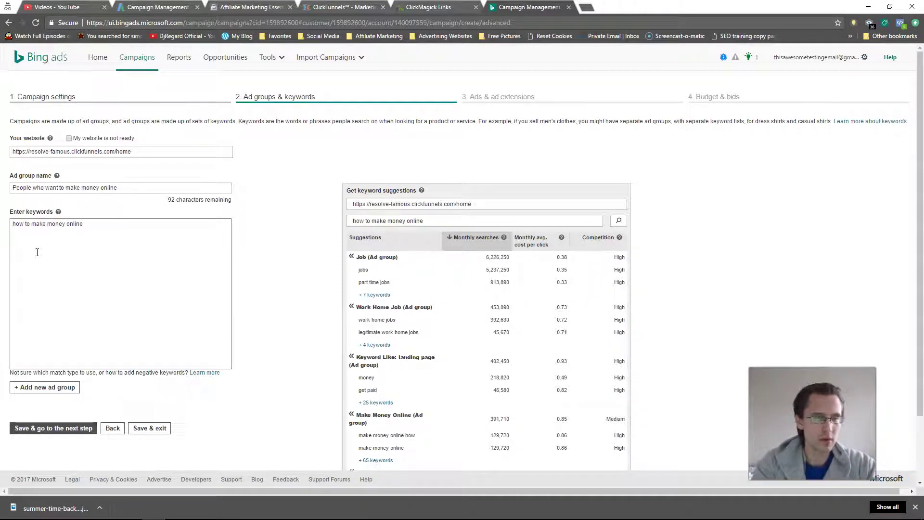
type("passive incom")
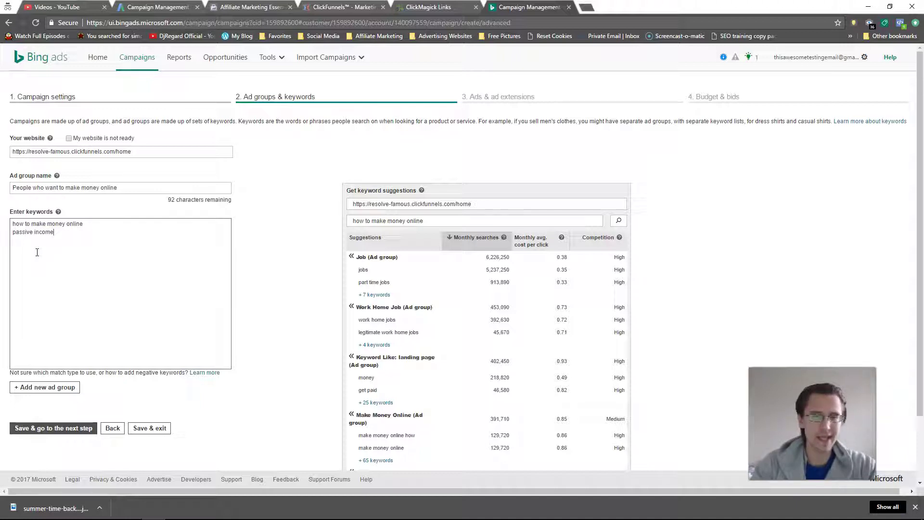
type("e")
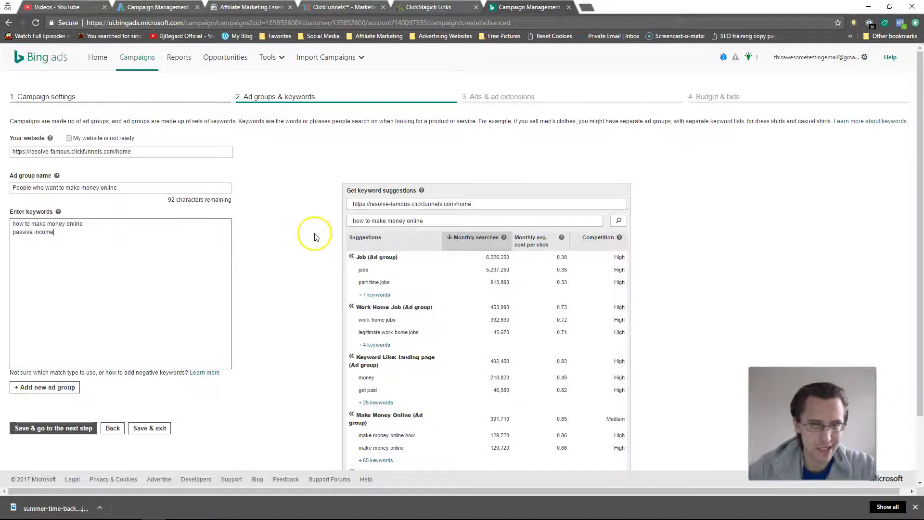
Save the ad group with its keywords and start creating an ad for it
scroll(313, 236, "down", 3)
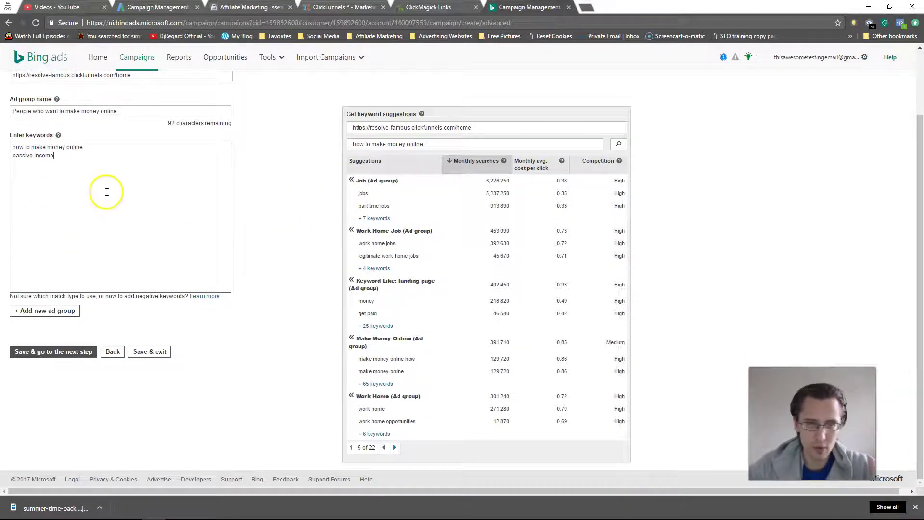
left_click_drag(64, 164, 25, 147)
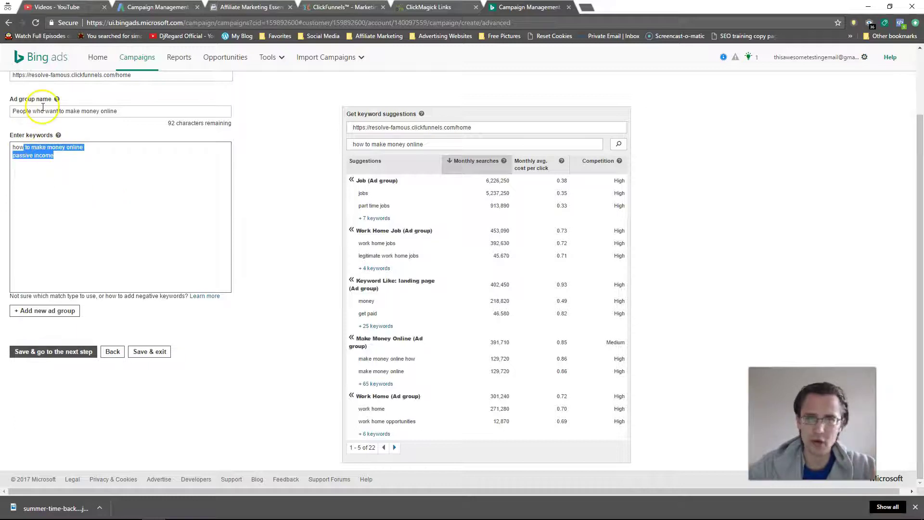
scroll(310, 258, "up", 3)
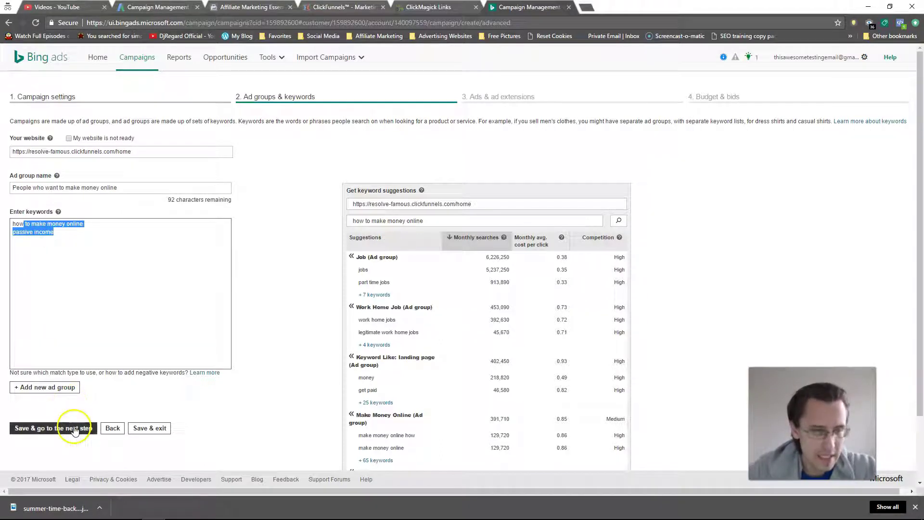
left_click(53, 430)
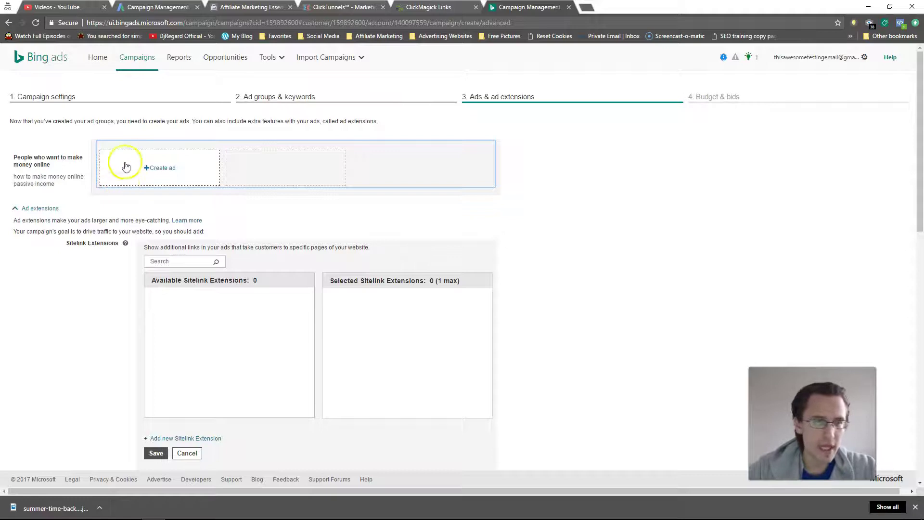
left_click(162, 168)
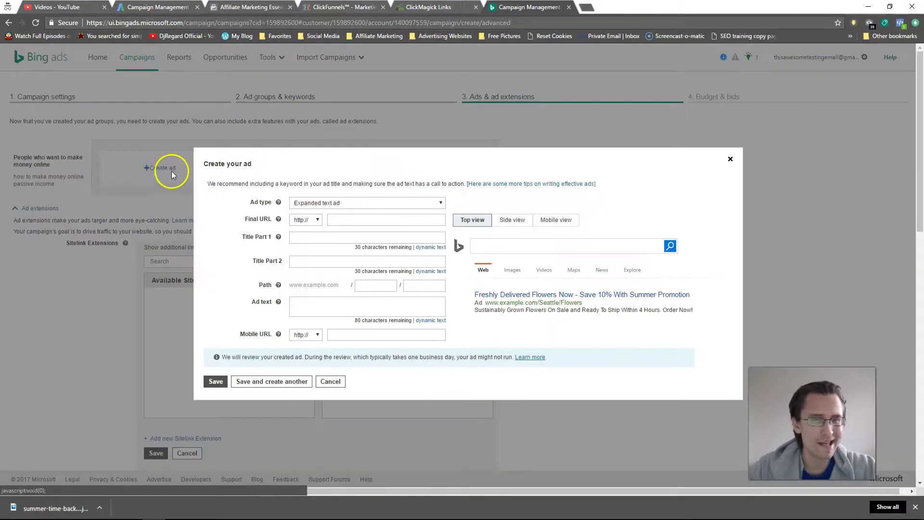
Compare the fields and preview of the Text ad and Expanded text ad types, ending on Expanded text ad
left_click(335, 203)
left_click(323, 214)
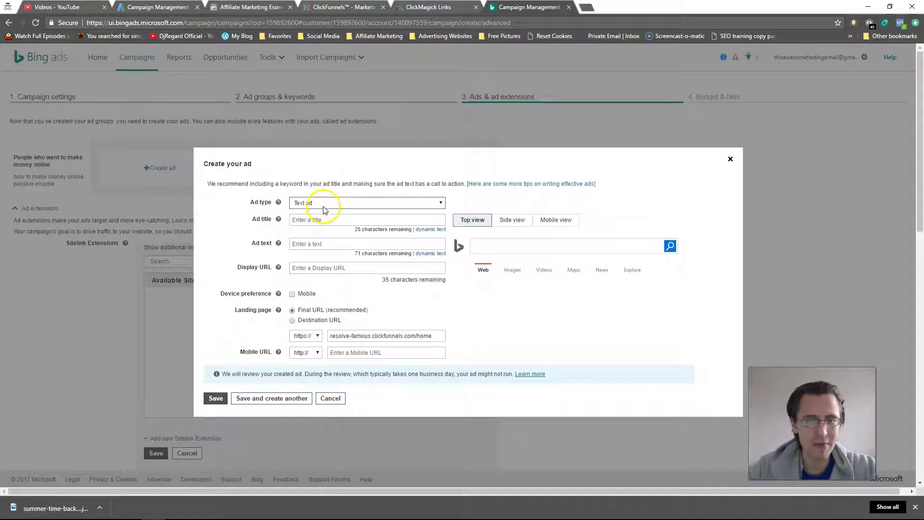
left_click(324, 204)
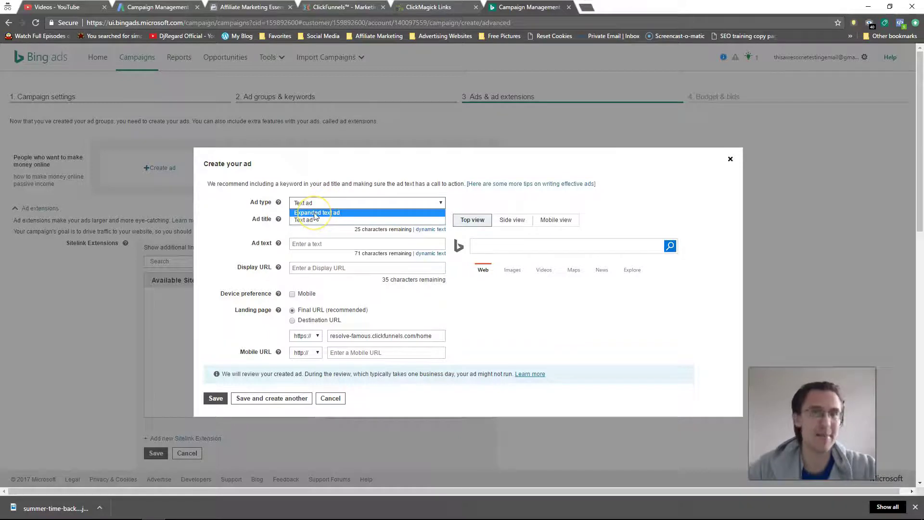
left_click(316, 213)
left_click(320, 202)
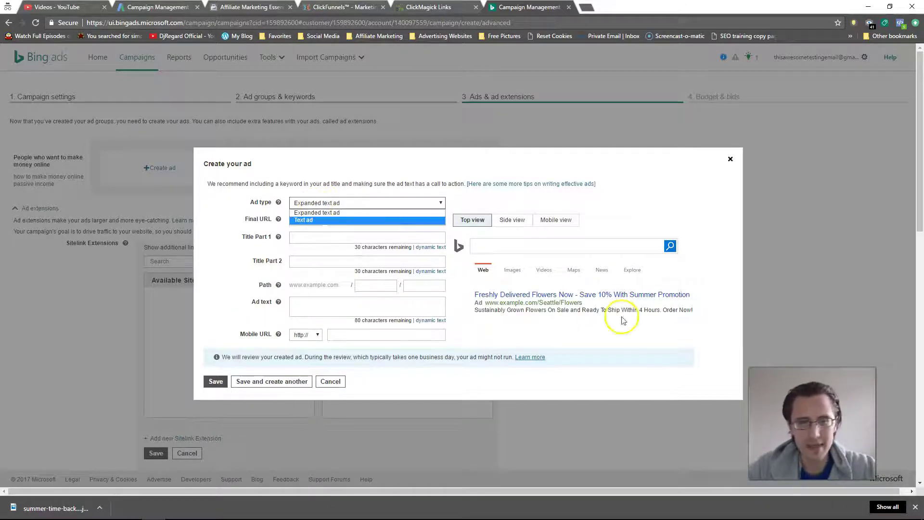
left_click_drag(668, 310, 469, 294)
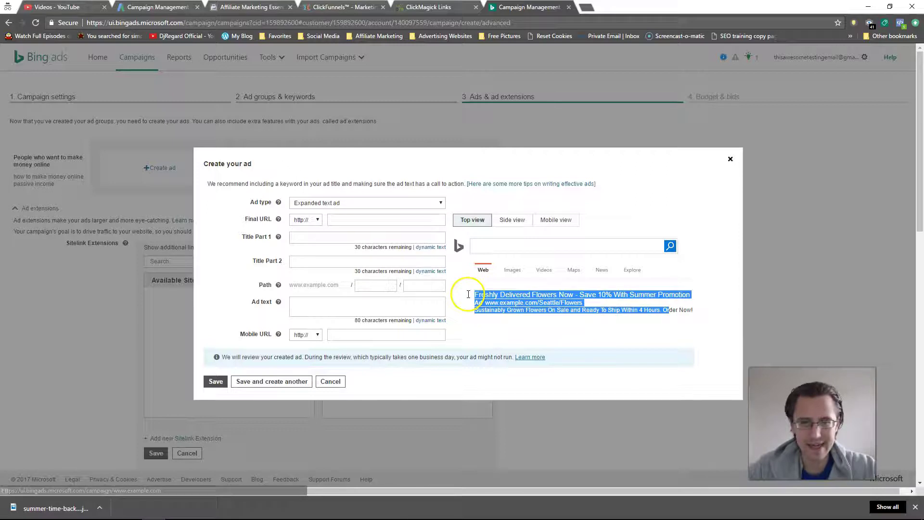
left_click(460, 295)
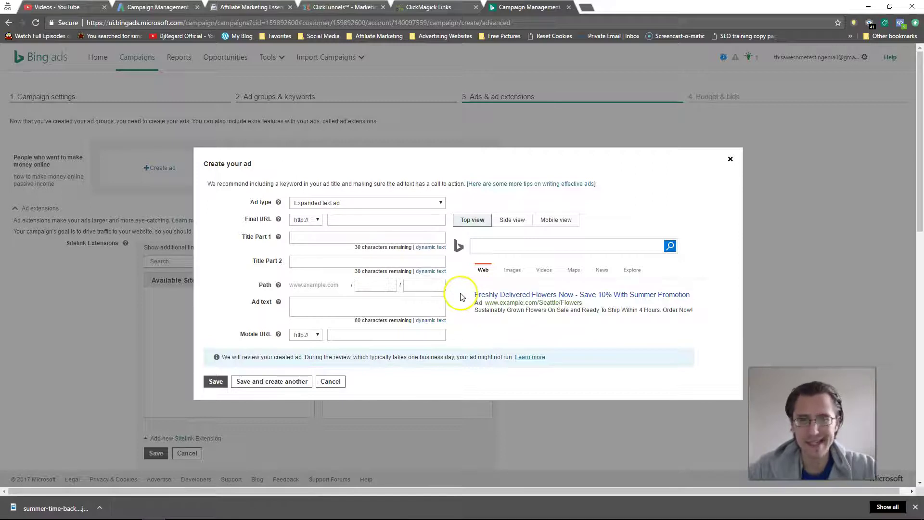
left_click(338, 204)
left_click(320, 221)
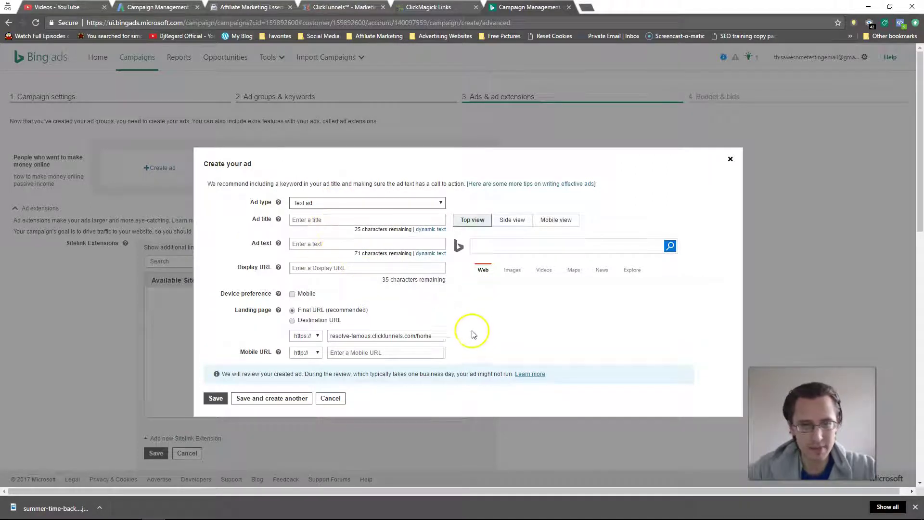
left_click(317, 221)
left_click(307, 245)
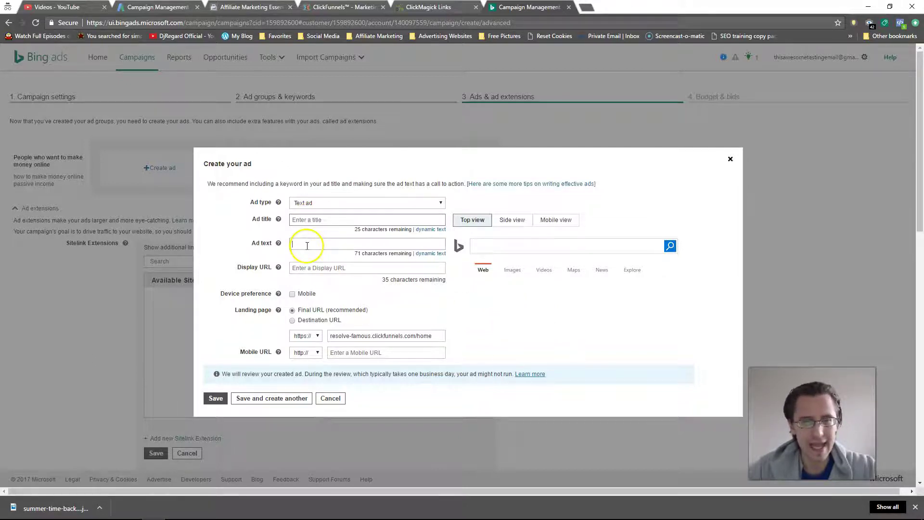
left_click(306, 202)
left_click(316, 212)
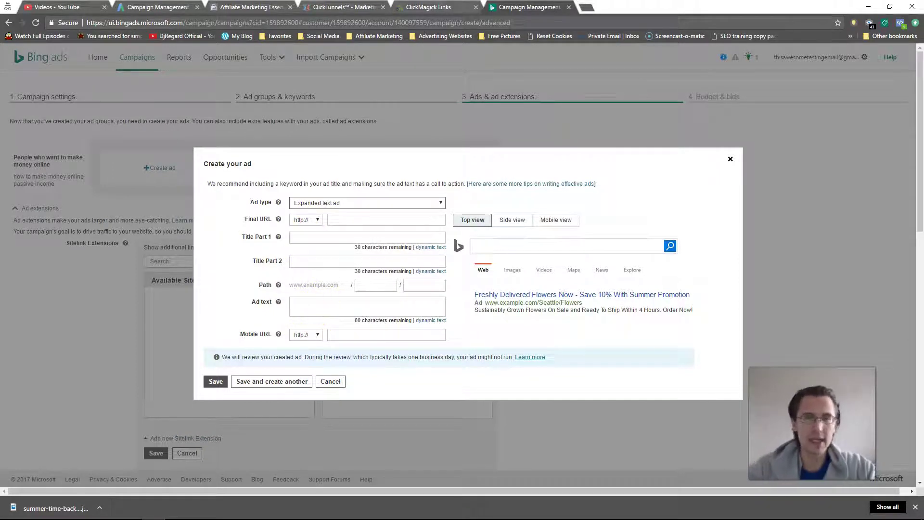
left_click(422, 11)
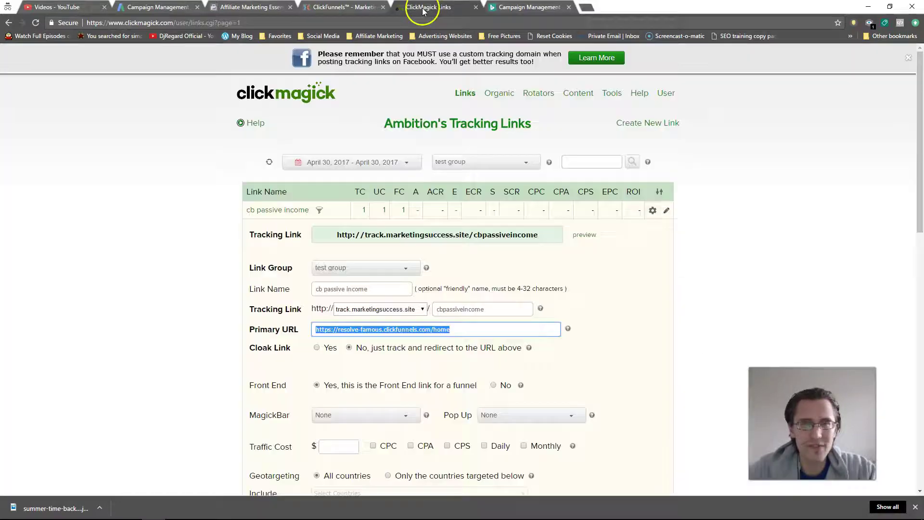
left_click(345, 332)
key("ctrl+c")
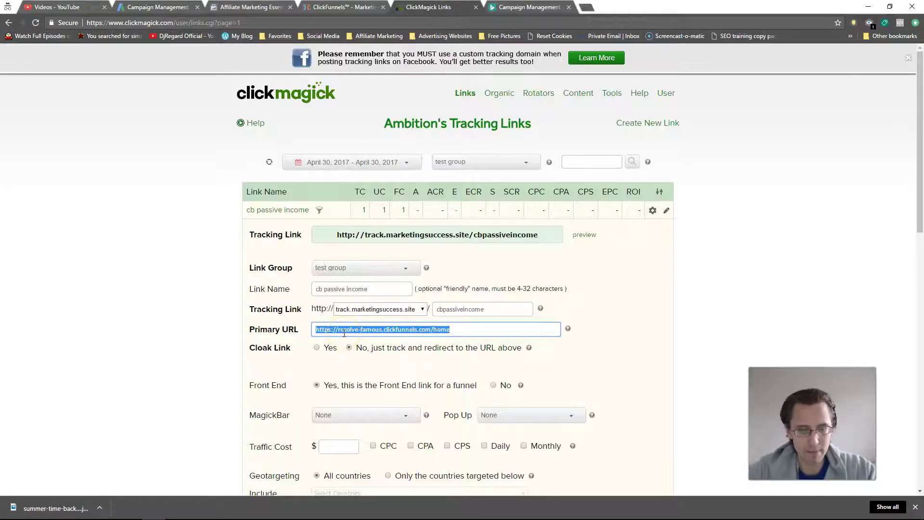
left_click(530, 7)
left_click(340, 221)
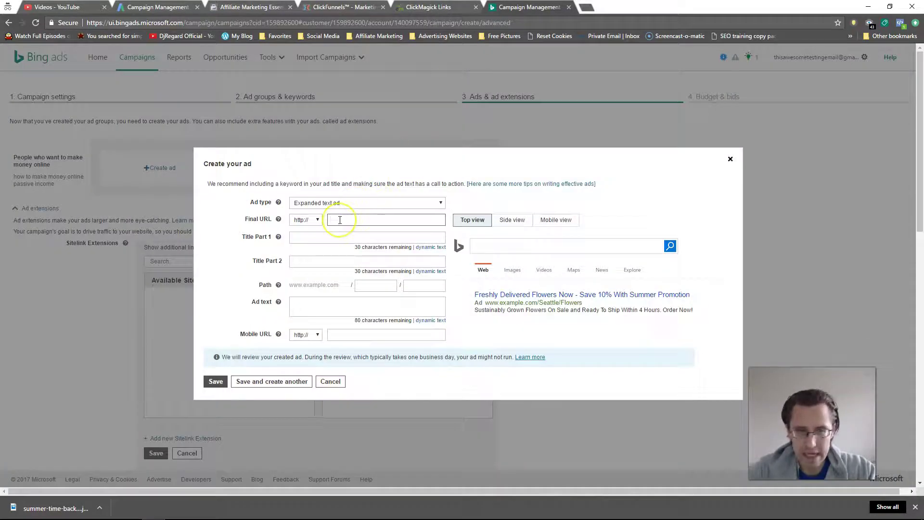
key("ctrl+v")
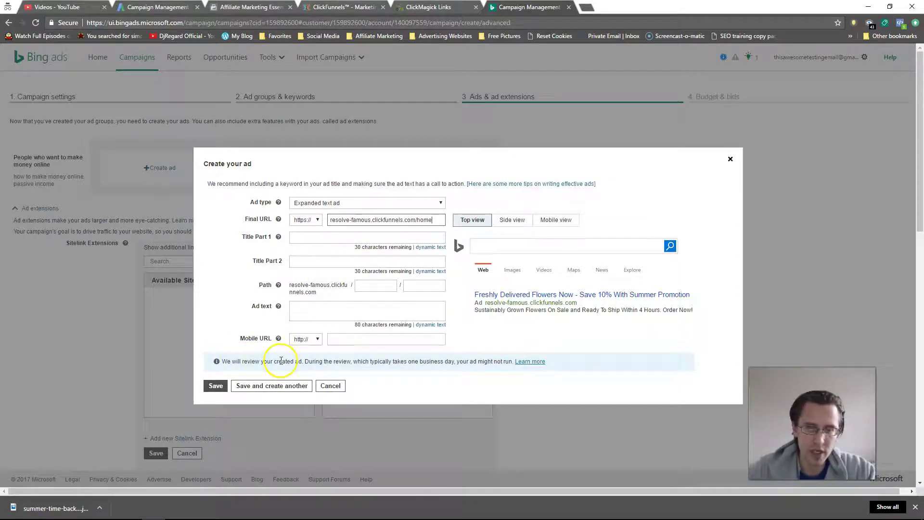
Compare the cb passive income tracking link and primary URL in ClickMagick with the ad's final URL in Bing Ads
key("ctrl+a")
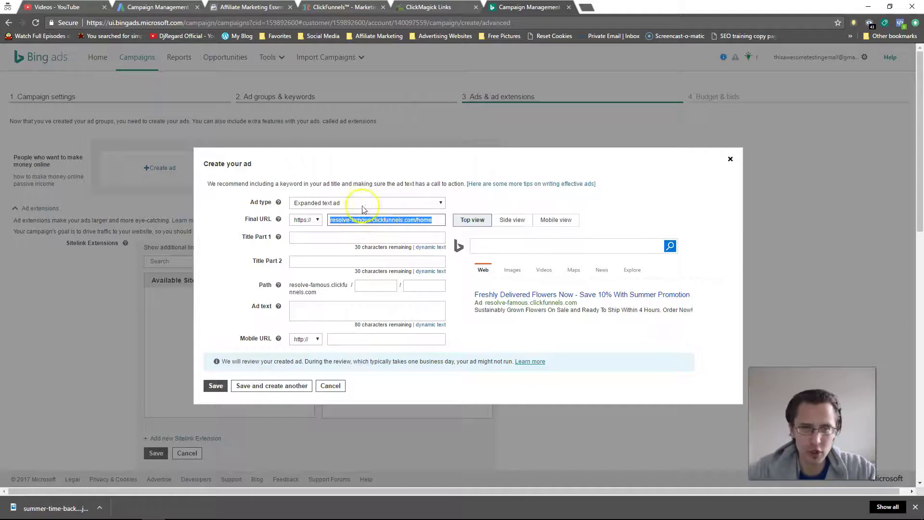
key("ctrl+shift+Tab")
left_click(362, 233)
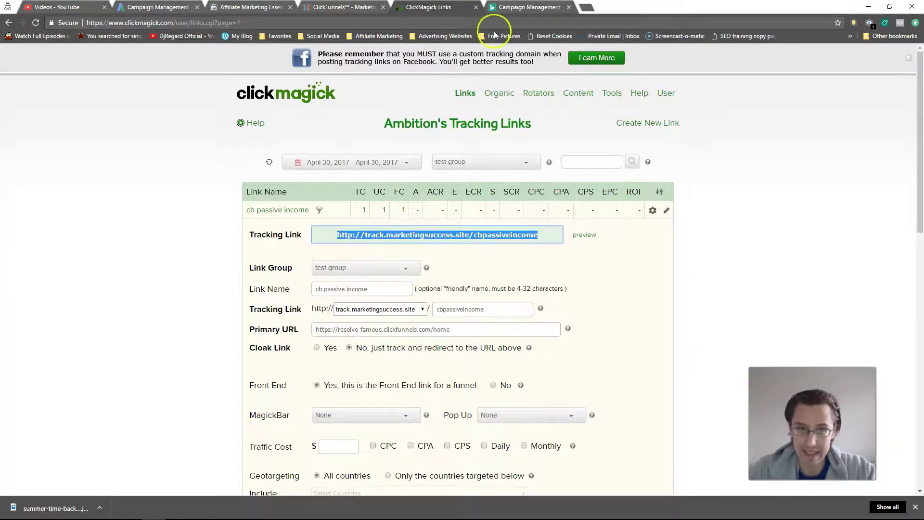
left_click(496, 8)
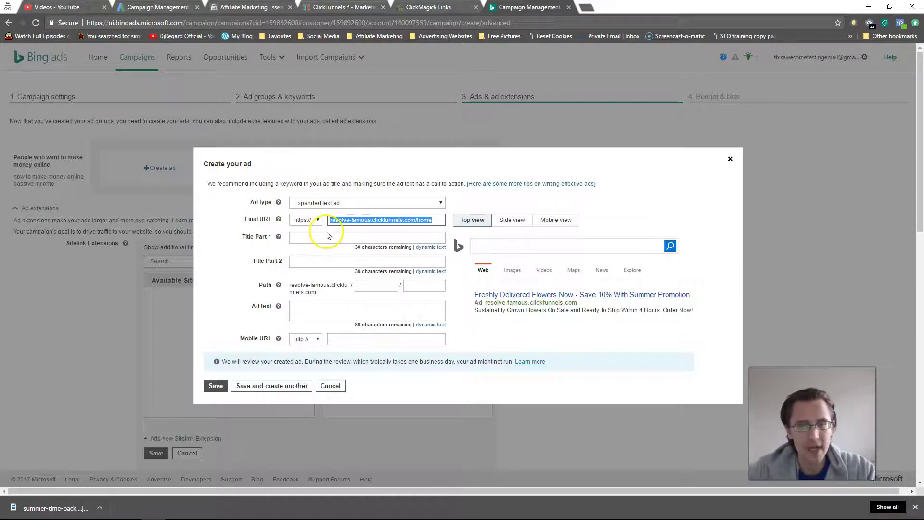
double_click(344, 220)
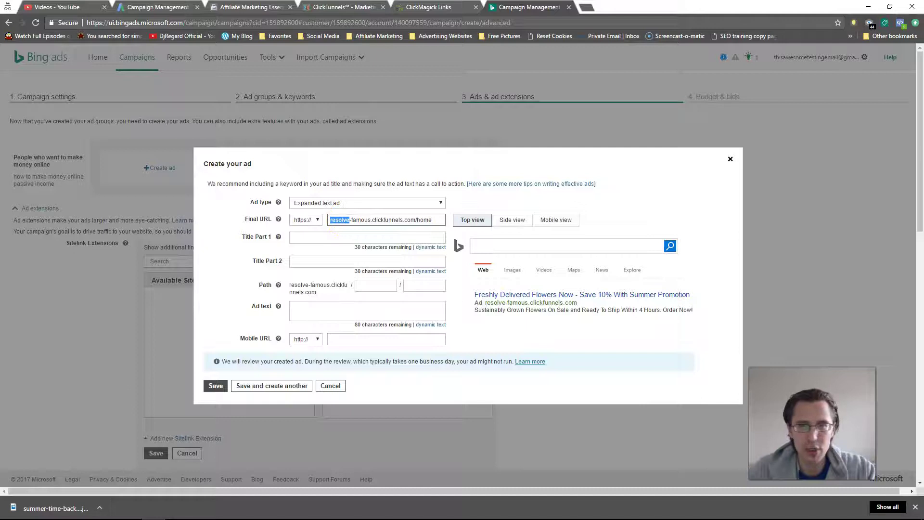
left_click(429, 7)
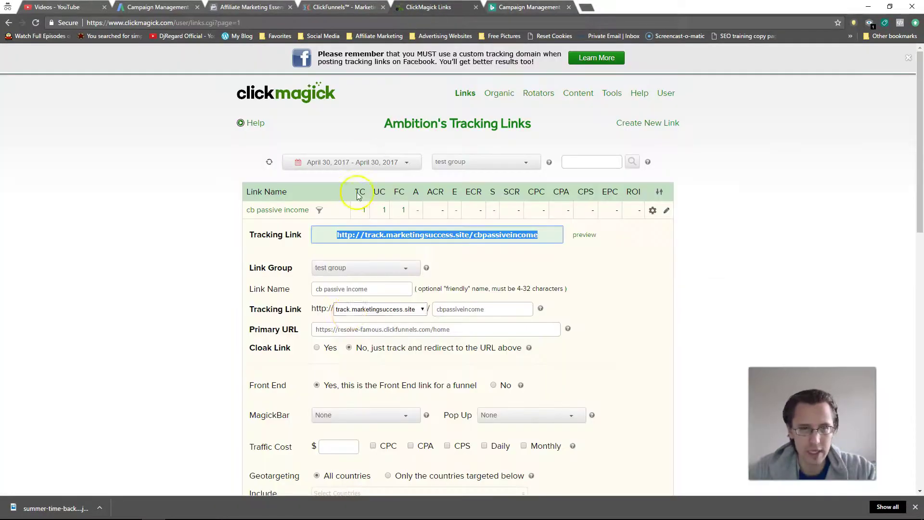
triple_click(362, 330)
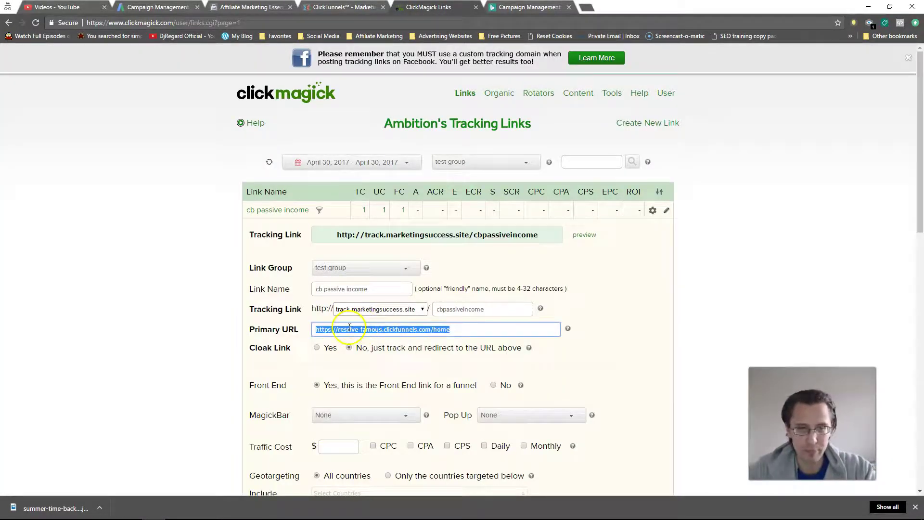
key("ctrl+Tab")
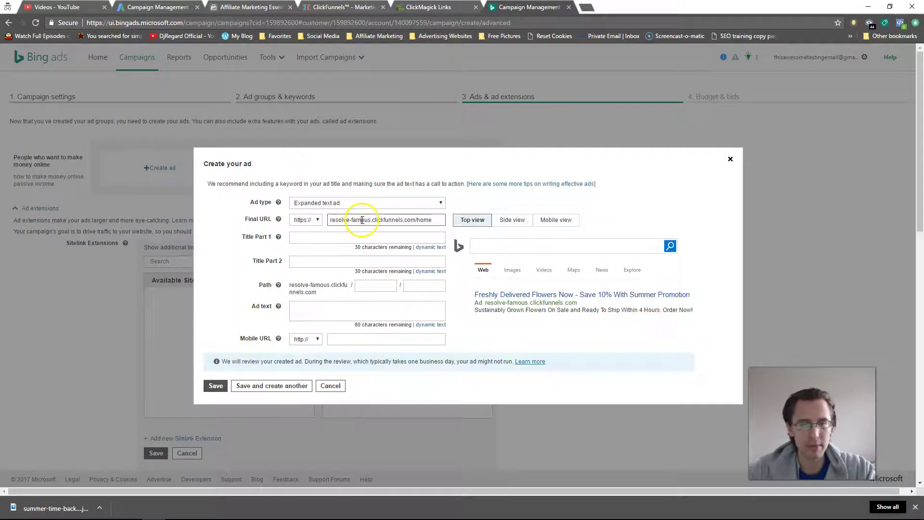
triple_click(351, 220)
Enter "Want to Earn Passive Income?" as Title Part 1 of the expanded text ad
left_click(313, 238)
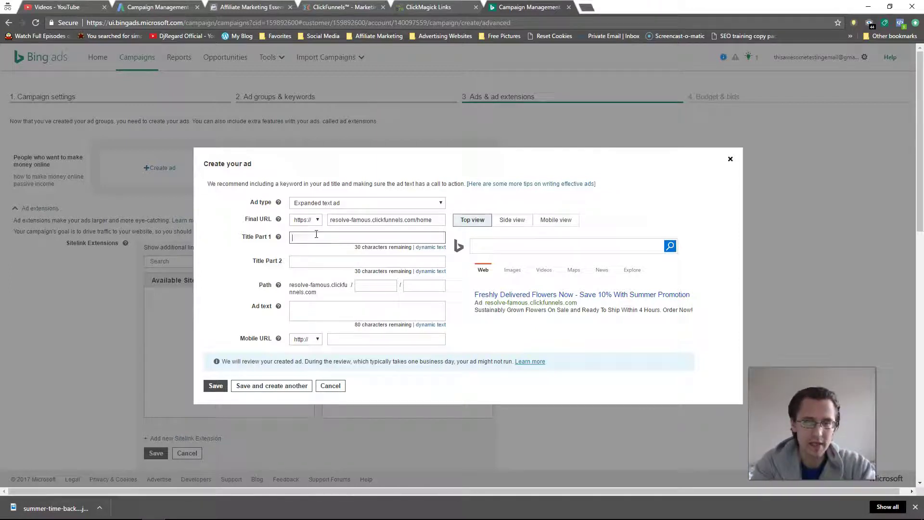
type("Want to ")
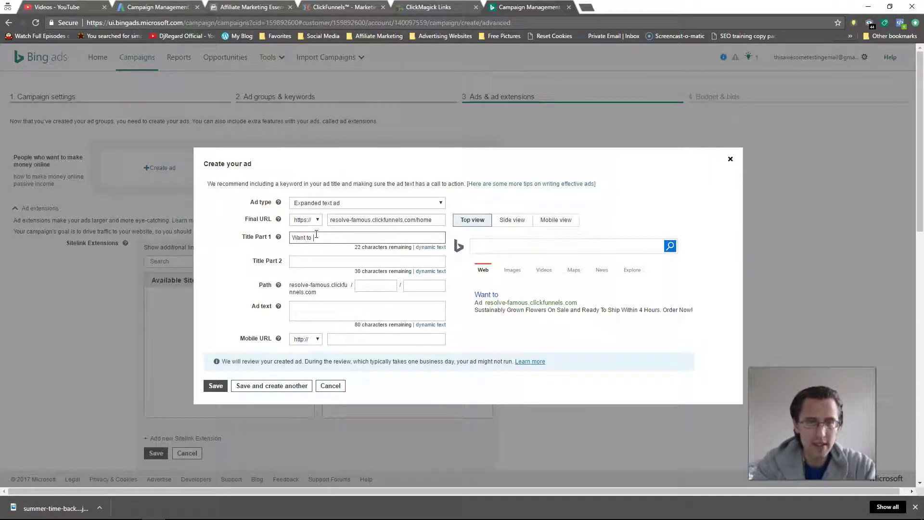
type("Earn Pa")
type("ssive Income?")
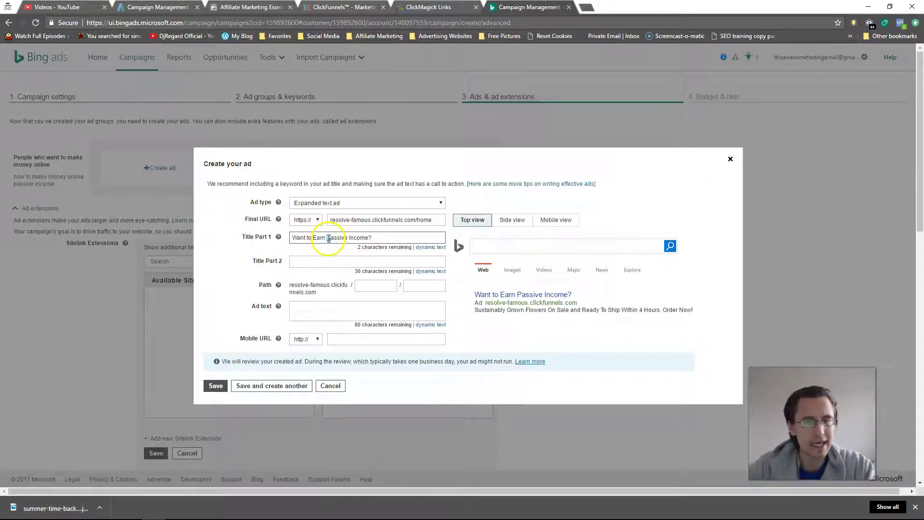
left_click_drag(327, 238, 331, 238)
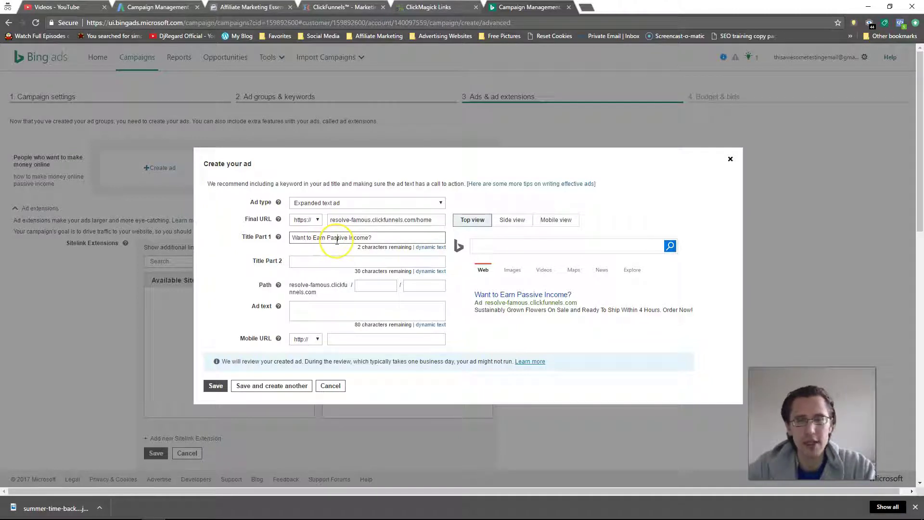
double_click(337, 238)
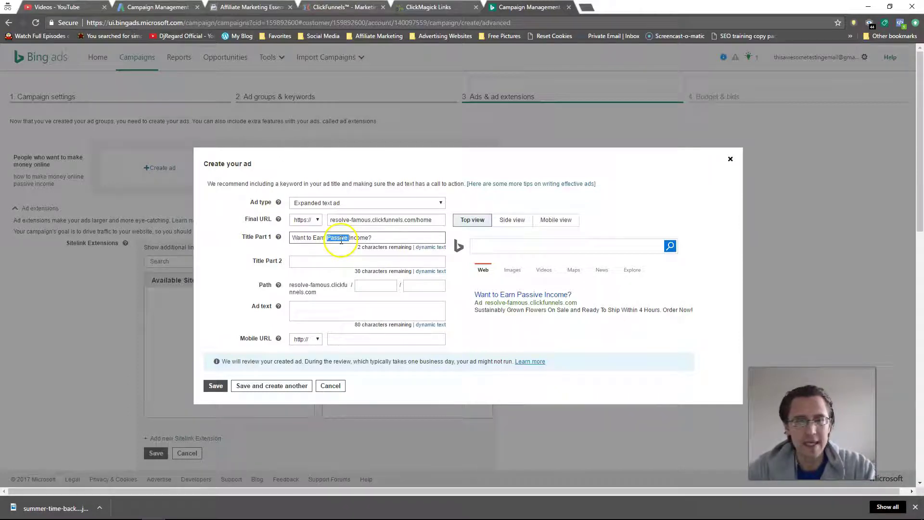
Set Title Part 2 to "Check Out CB Passive Income" and the display path to free-trial/superawesome
left_click(316, 261)
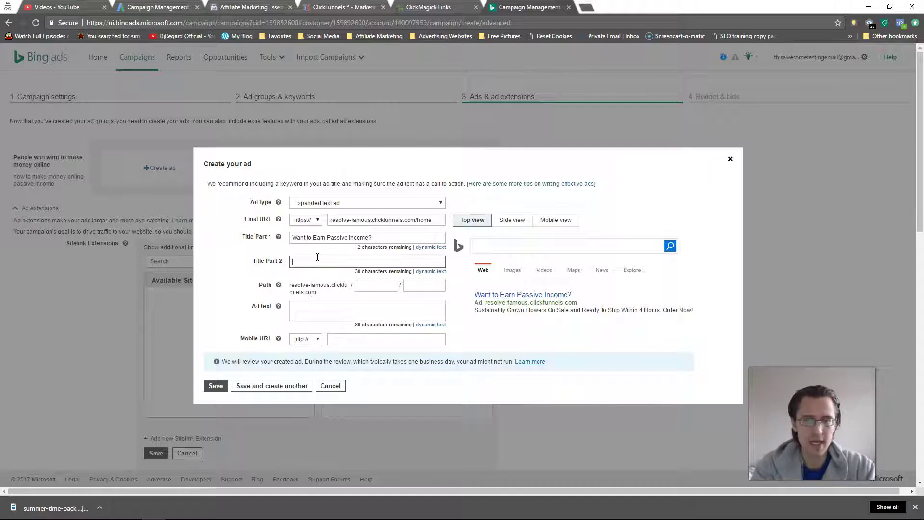
type("Check Out")
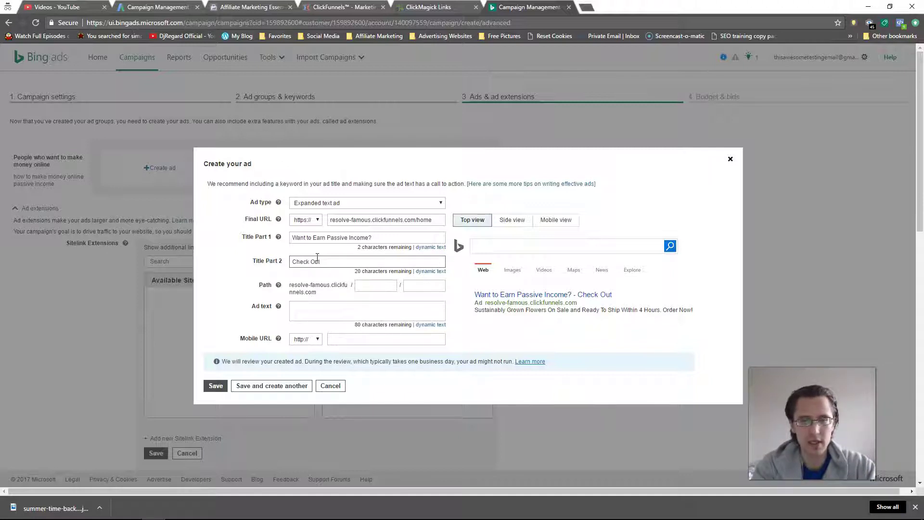
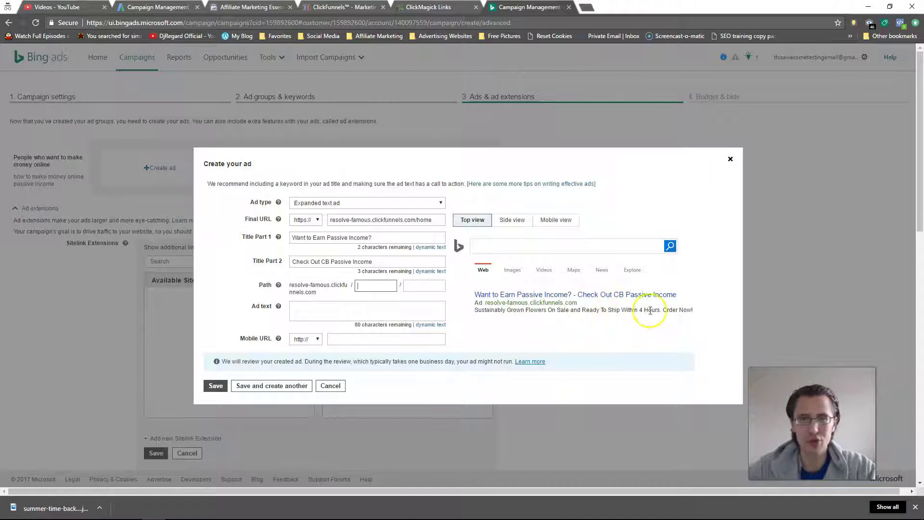
type("free-trial")
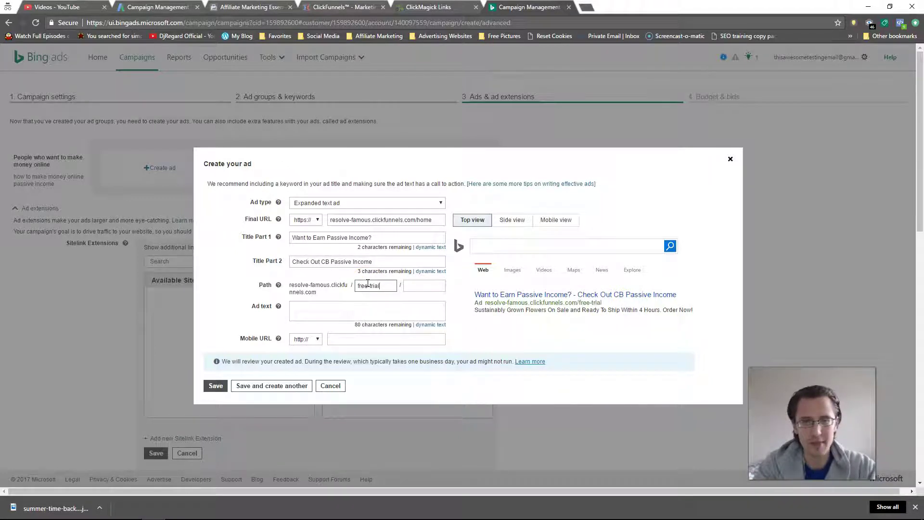
key("Tab")
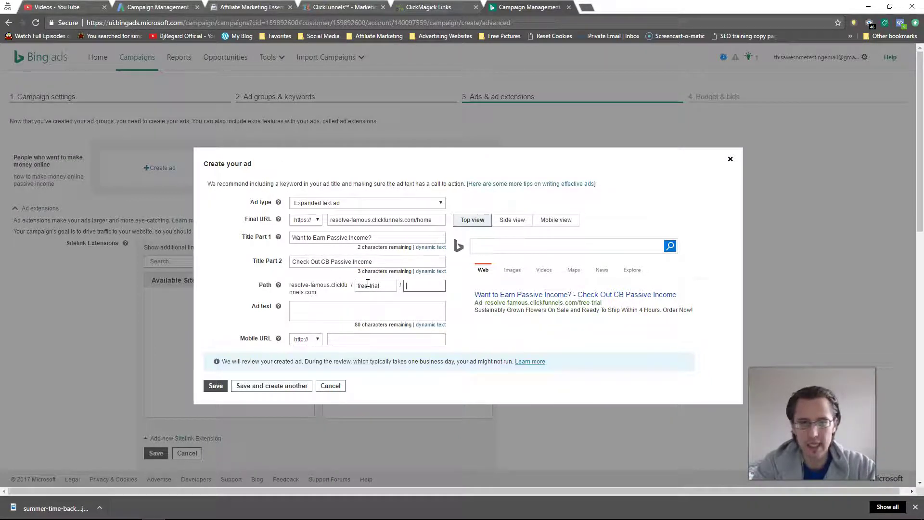
type("su")
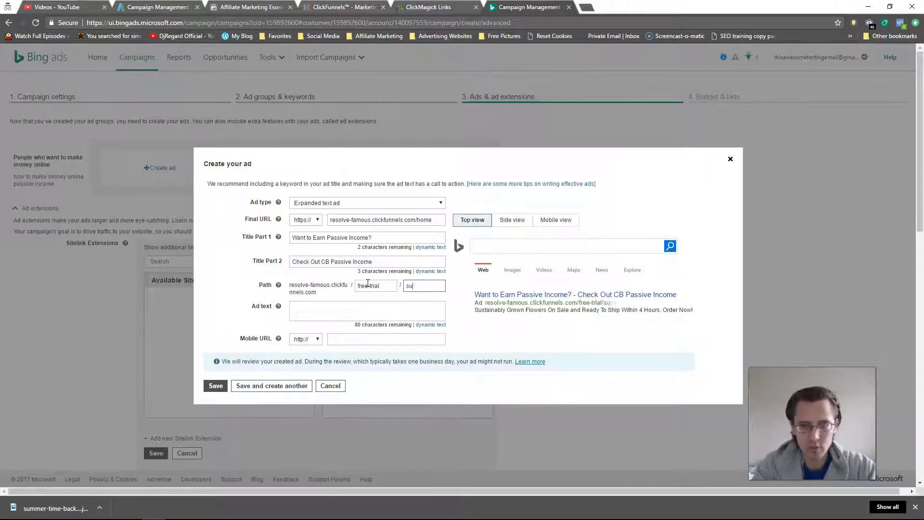
type("perawesome")
Write the ad text "Internet guru [first name] has come up with the perfect solution for you. try it out now"
left_click(310, 314)
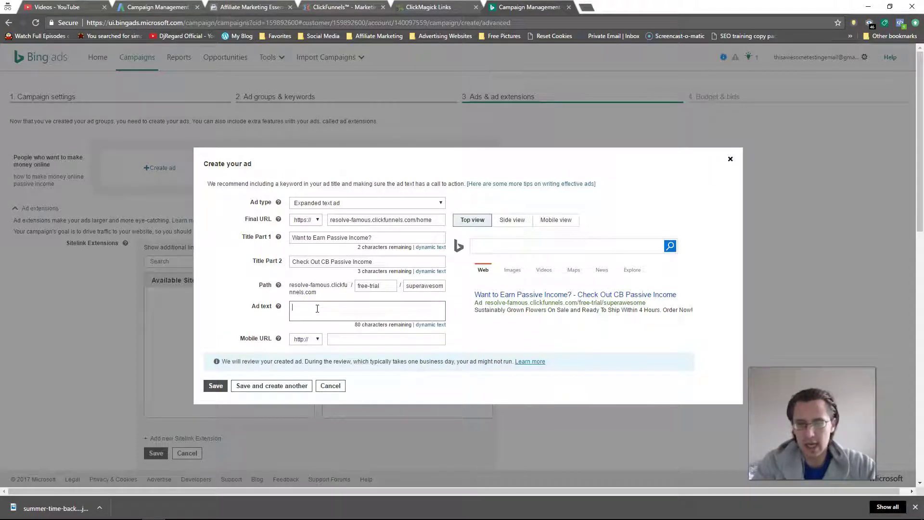
type("Internet guru ")
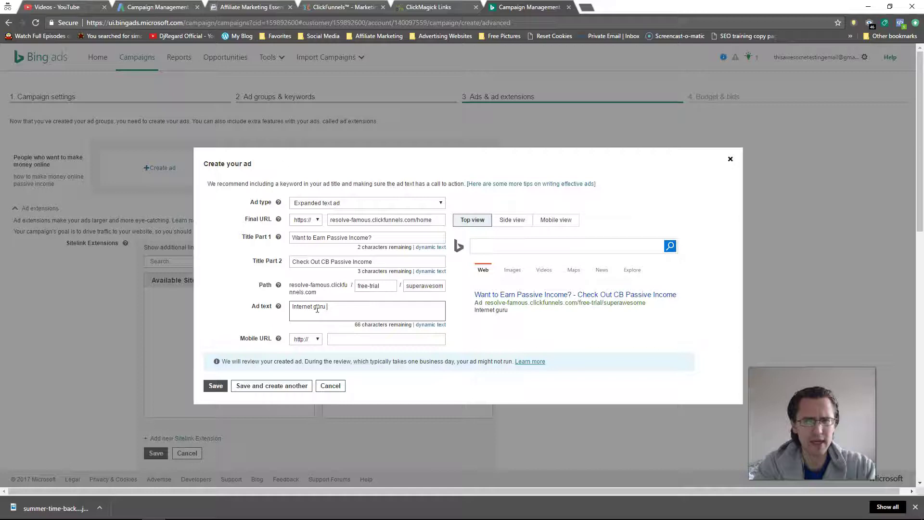
type("chris ")
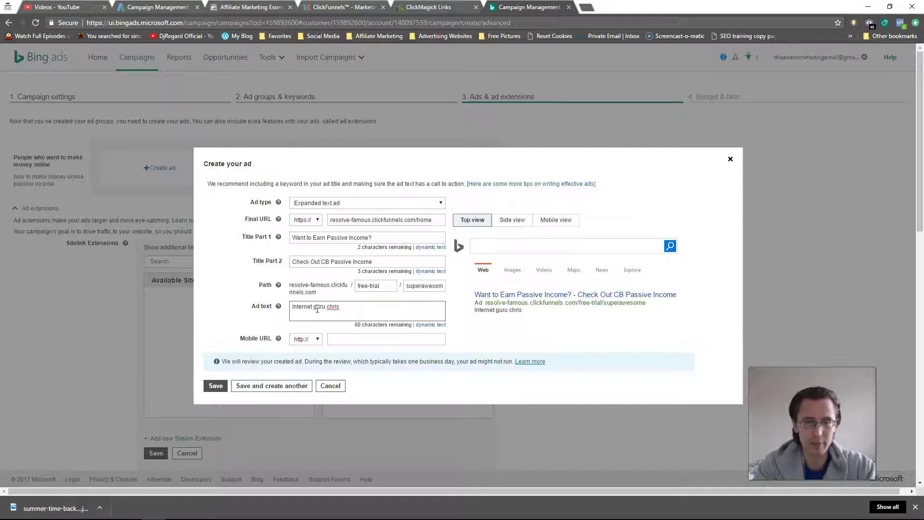
type("has come up with th")
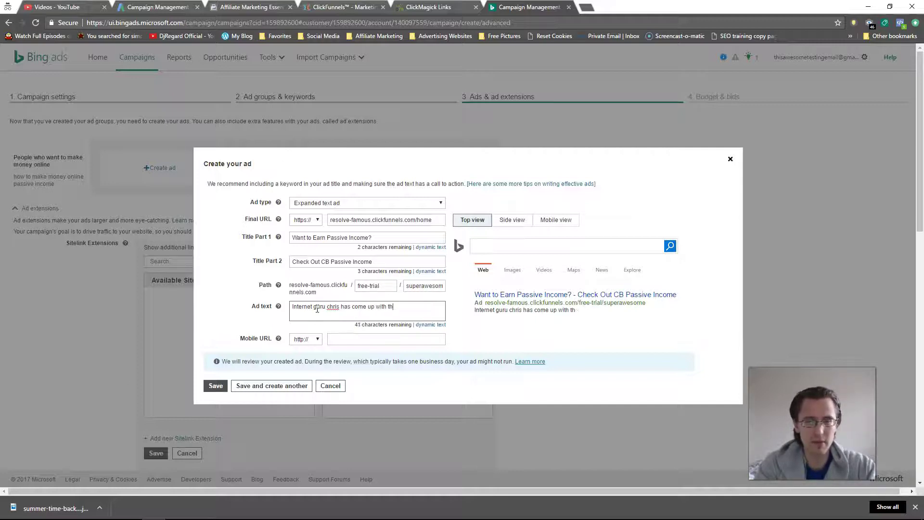
type("e perfect solution")
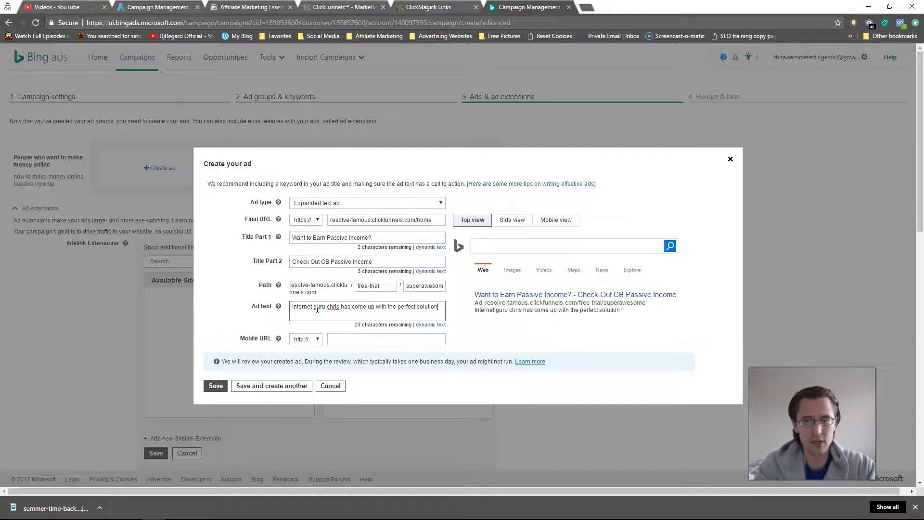
type(" for you. try it out now")
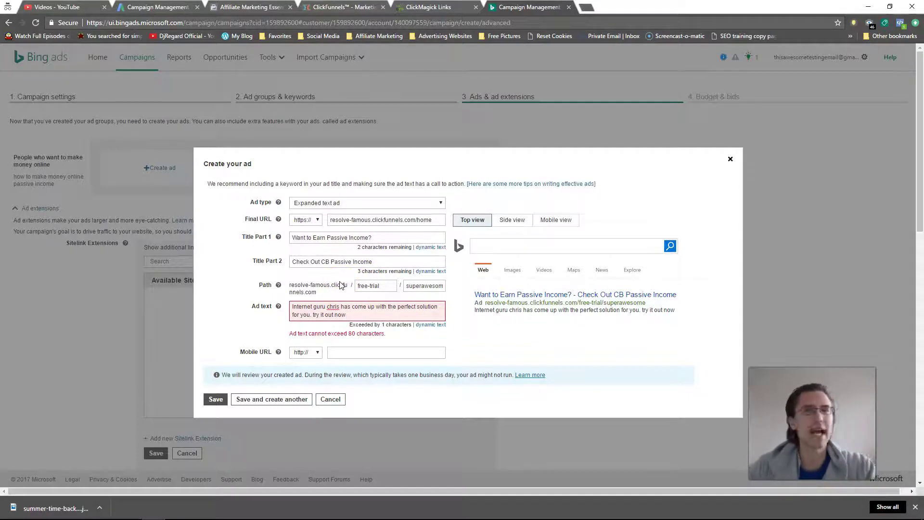
Shorten the ad text by one character by removing the period after "for you"
left_click(357, 309)
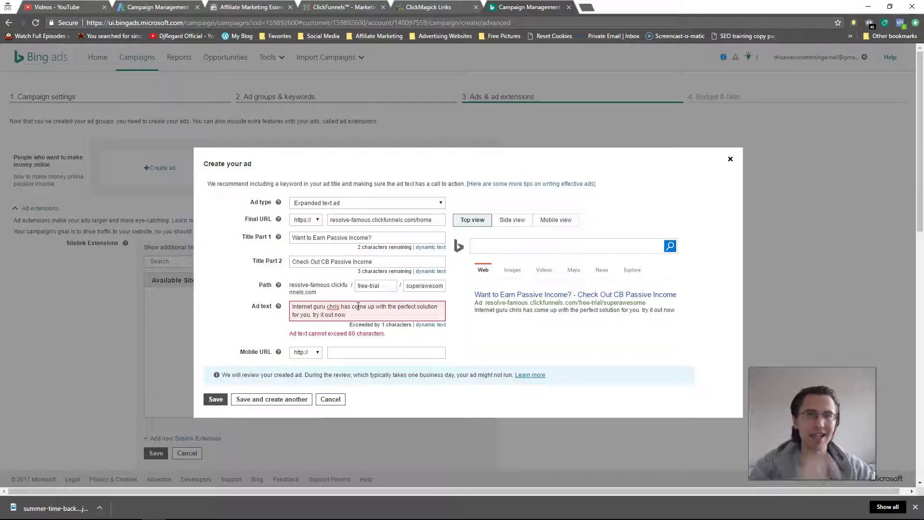
left_click(329, 311)
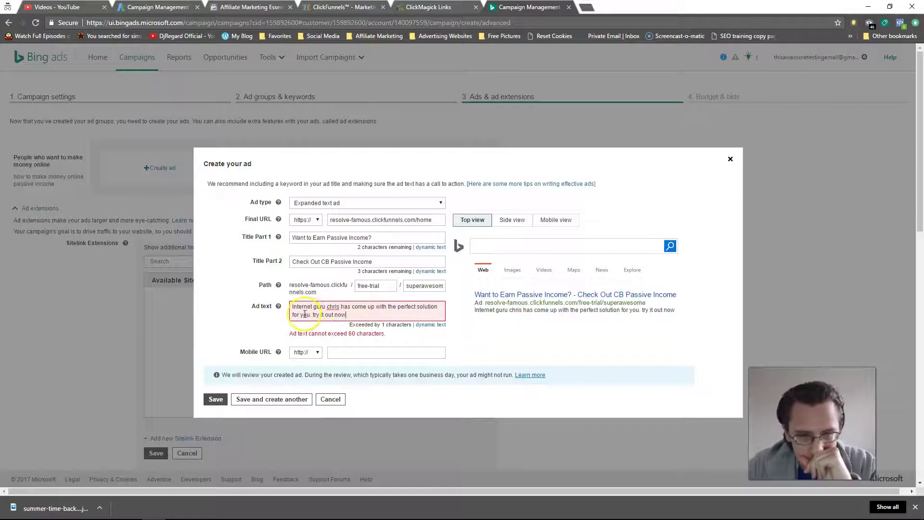
left_click(313, 315)
key("BackSpace")
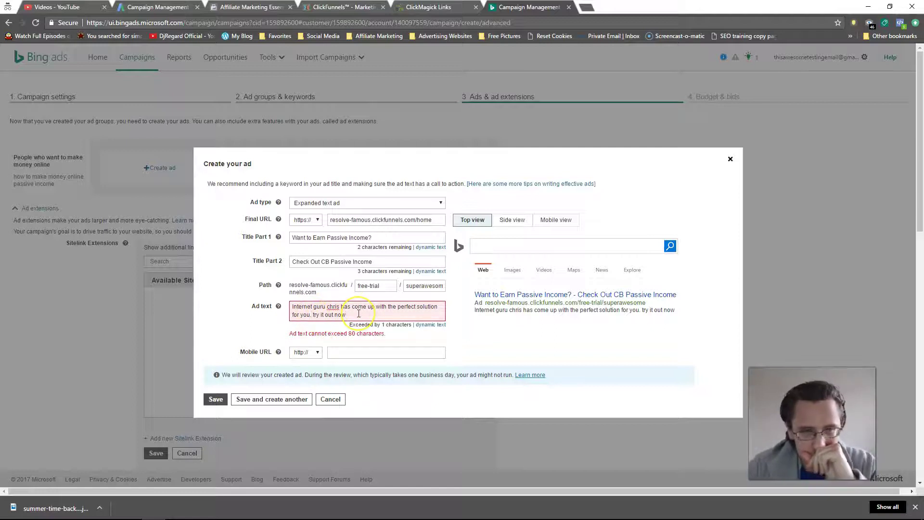
left_click(359, 314)
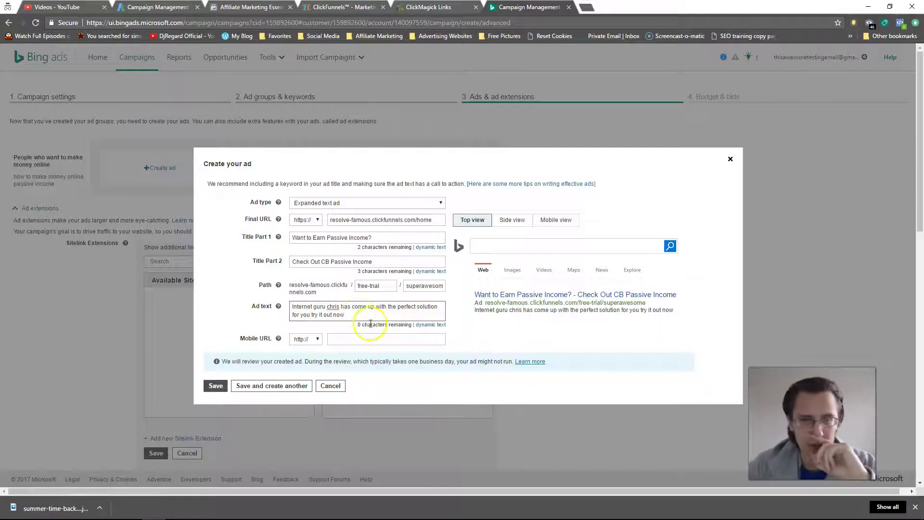
mouse_move(358, 315)
left_mouse_down()
mouse_move(285, 308)
mouse_move(344, 311)
left_mouse_up()
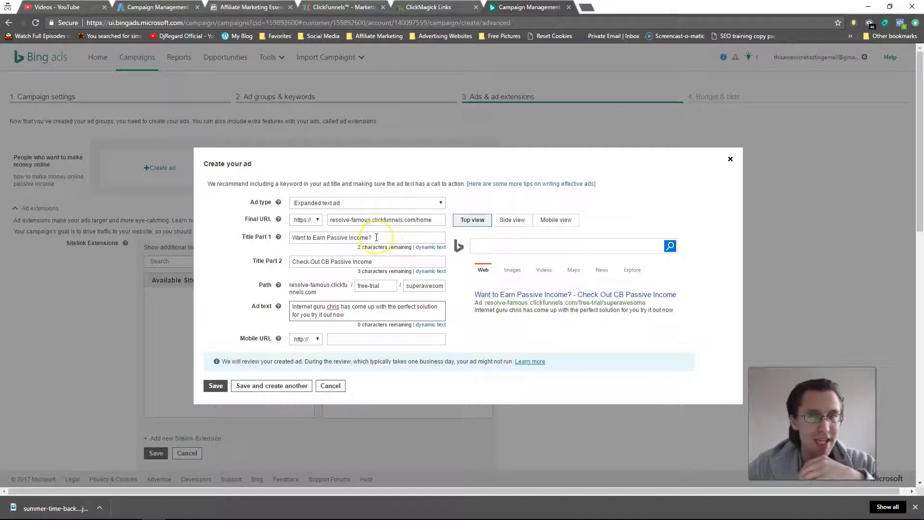
left_click(344, 314)
Preview the ad in the side, mobile and top views and save the expanded text ad
left_click(215, 387)
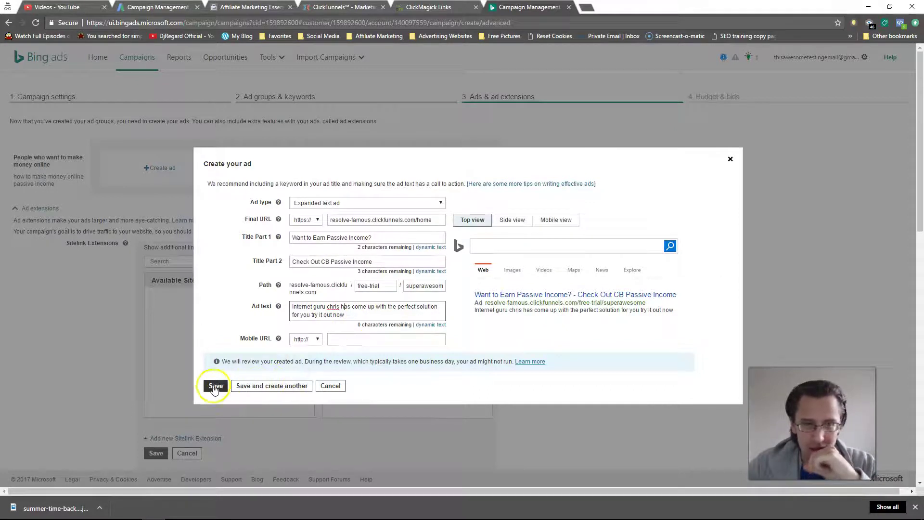
left_click(511, 221)
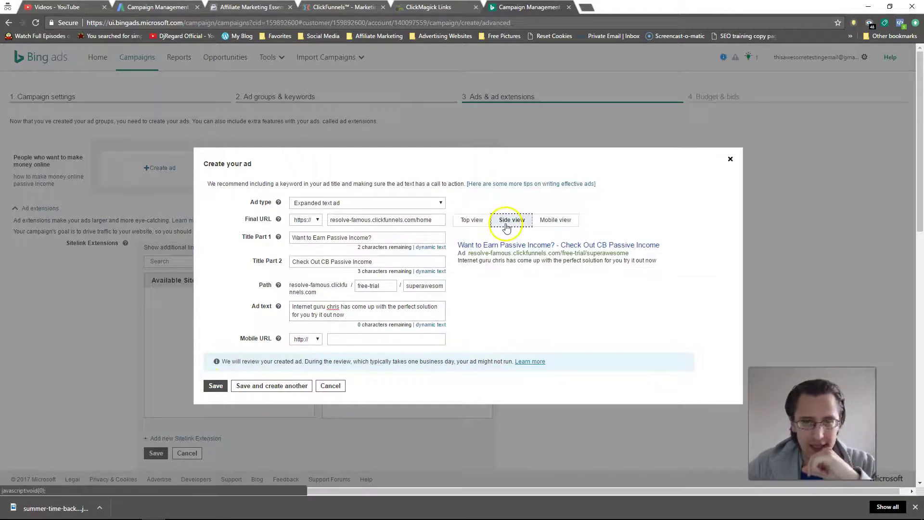
left_click(564, 223)
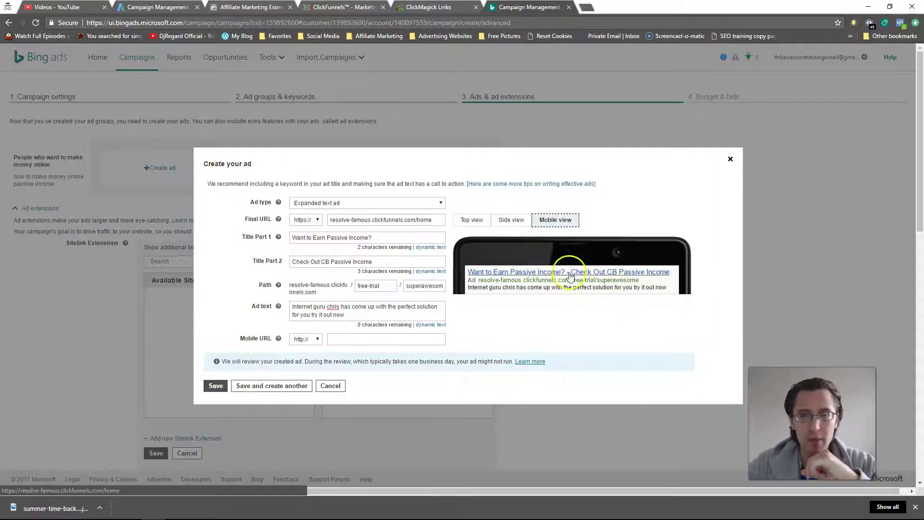
left_click(511, 220)
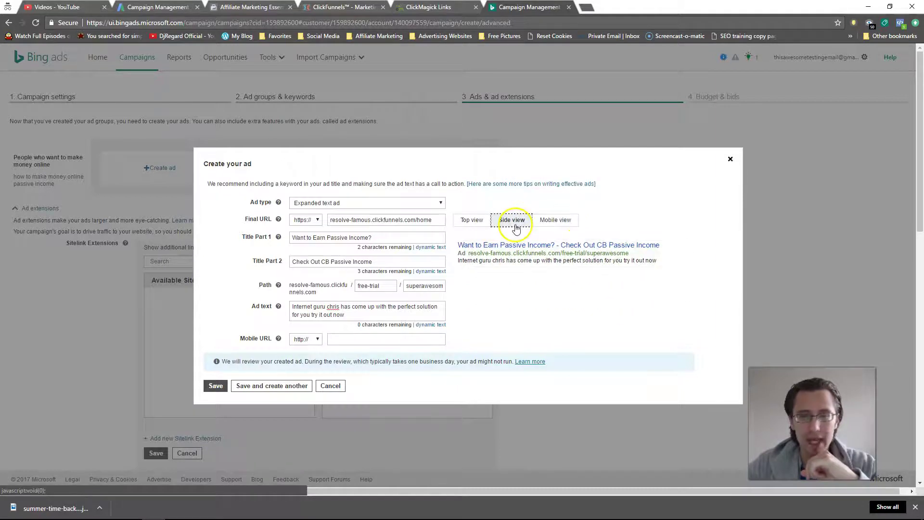
left_click(472, 219)
left_click(516, 220)
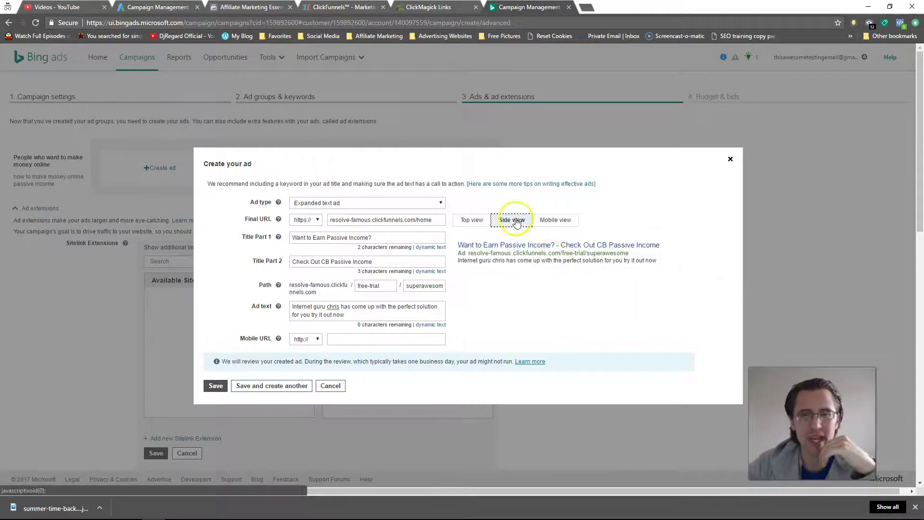
left_click(472, 220)
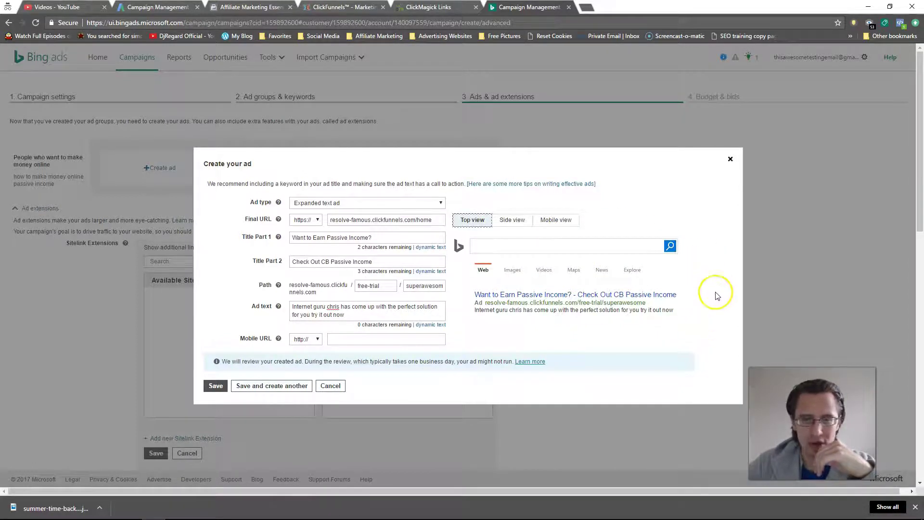
left_click(215, 385)
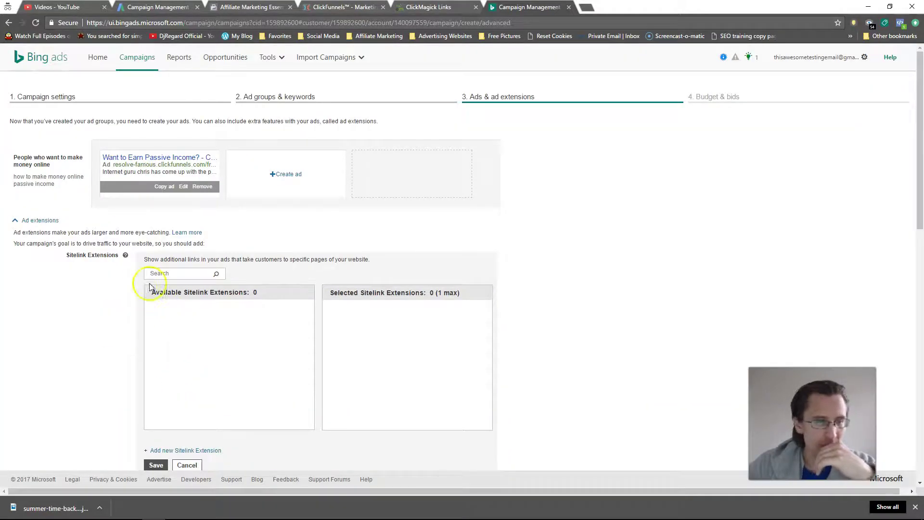
Look through the available ad extensions, including Sitelink, Callout, Structured Snippet, Location, App, Call and Review Extensions
scroll(121, 297, "down", 3)
scroll(93, 312, "down", 9)
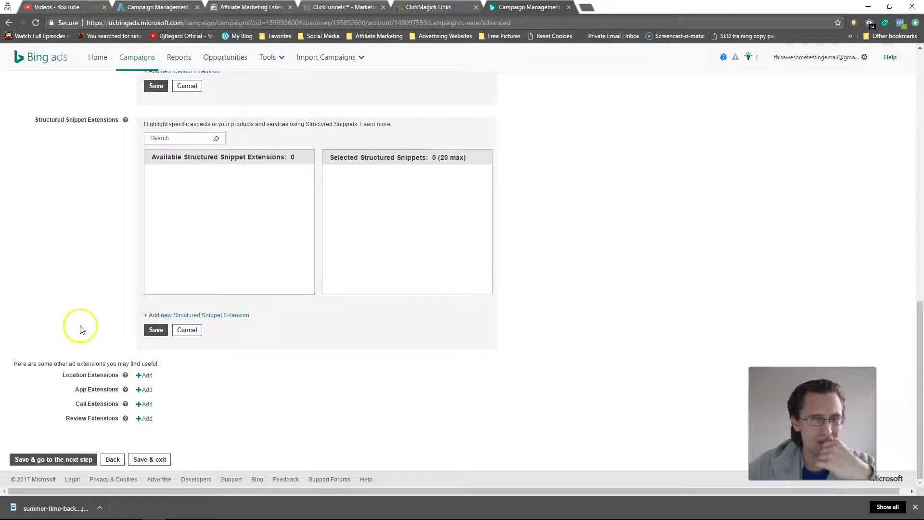
scroll(89, 315, "up", 12)
scroll(82, 324, "up", 1)
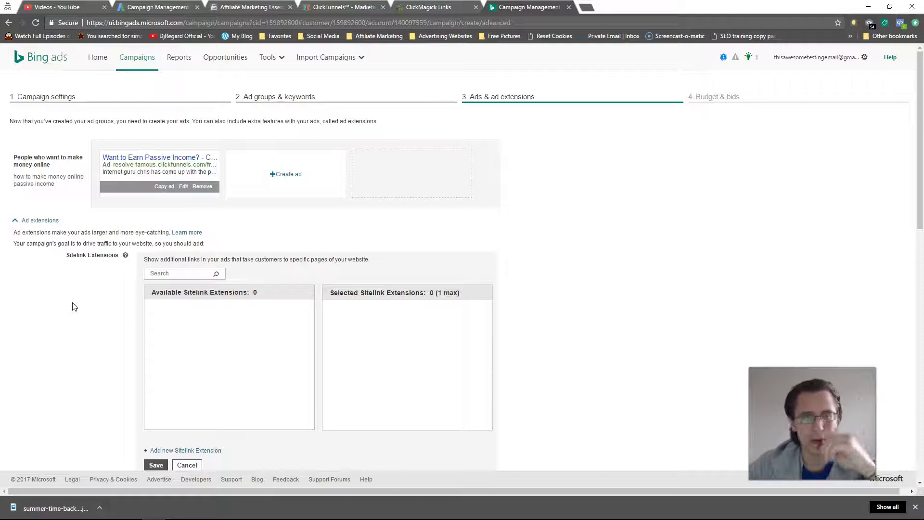
scroll(73, 306, "down", 1)
scroll(74, 306, "down", 7)
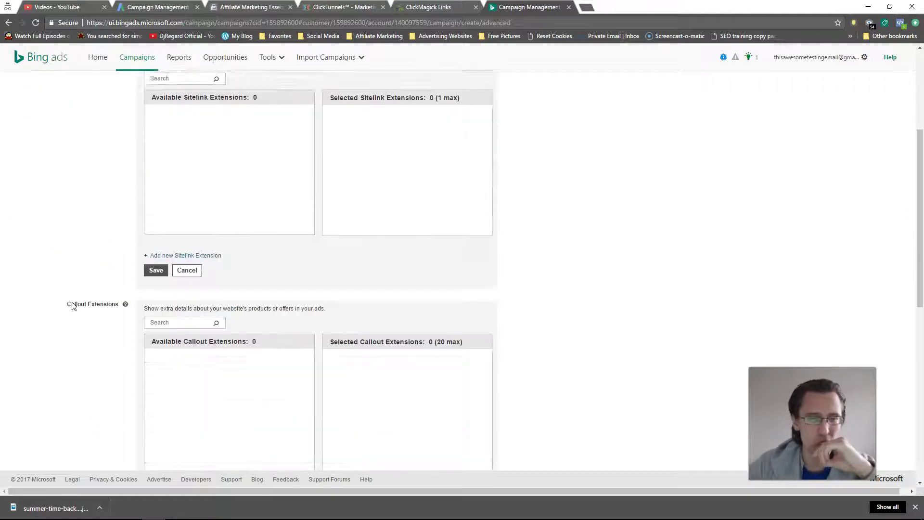
scroll(73, 303, "down", 3)
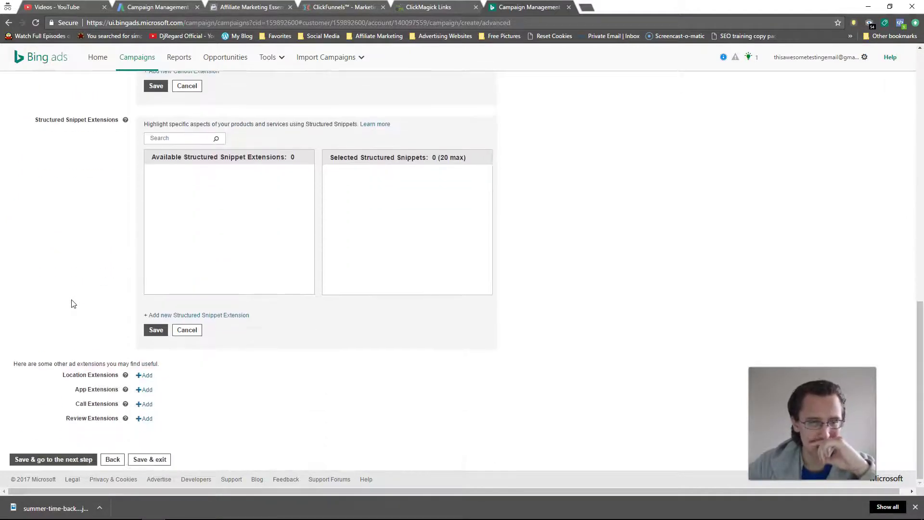
scroll(73, 304, "up", 10)
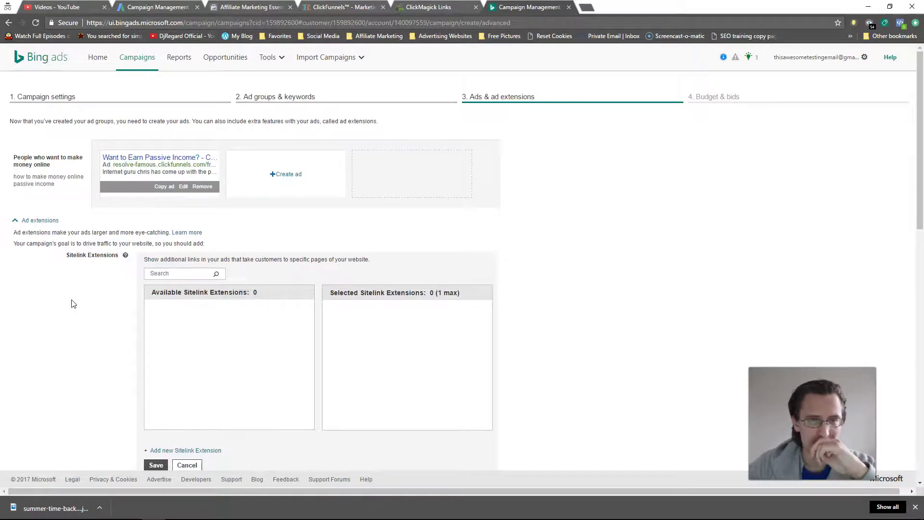
scroll(73, 303, "down", 8)
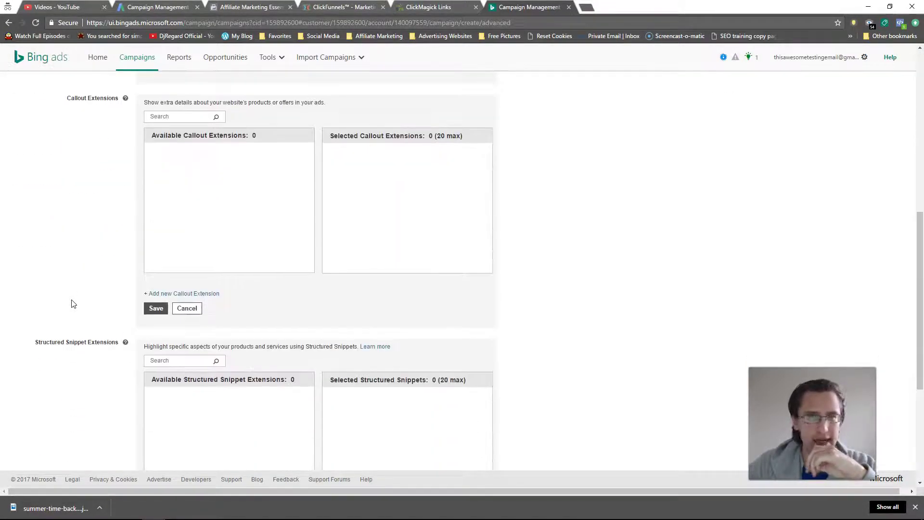
Save the ads and ad extensions stage without adding extensions and continue to Budget & bids
scroll(74, 303, "down", 5)
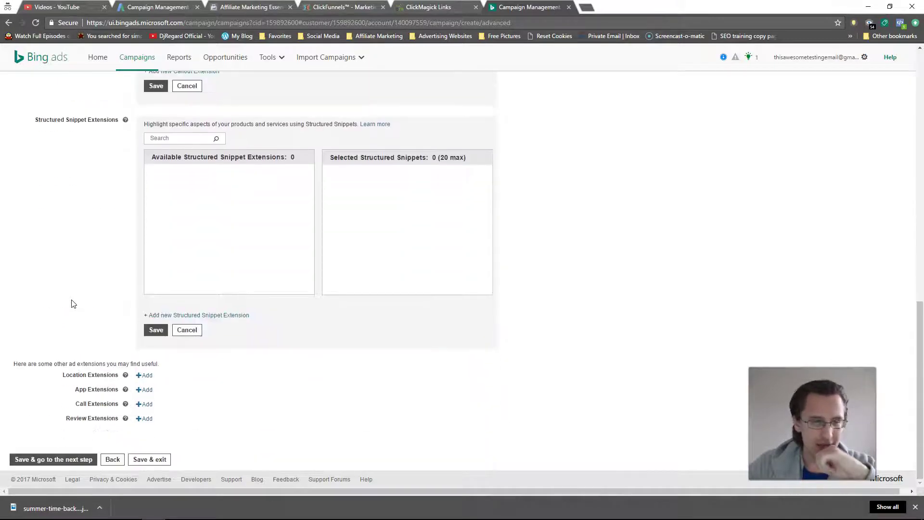
left_click(76, 459)
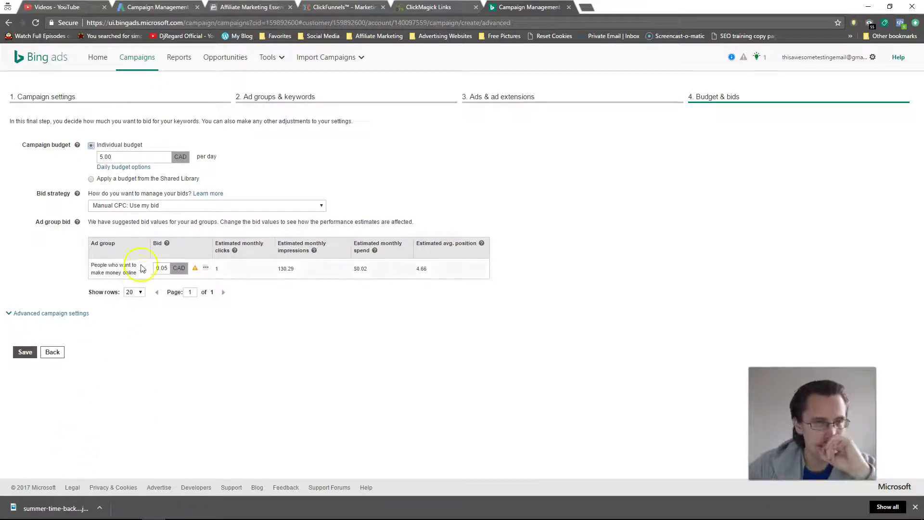
Compare the bid strategy options, trying Enhanced CPC and switching back to Manual CPC: Use my bid
left_click(141, 207)
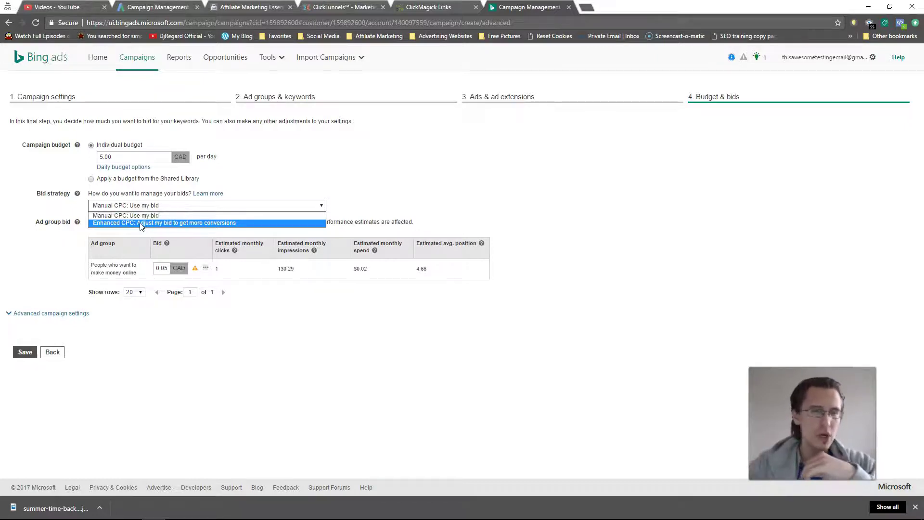
left_click(295, 159)
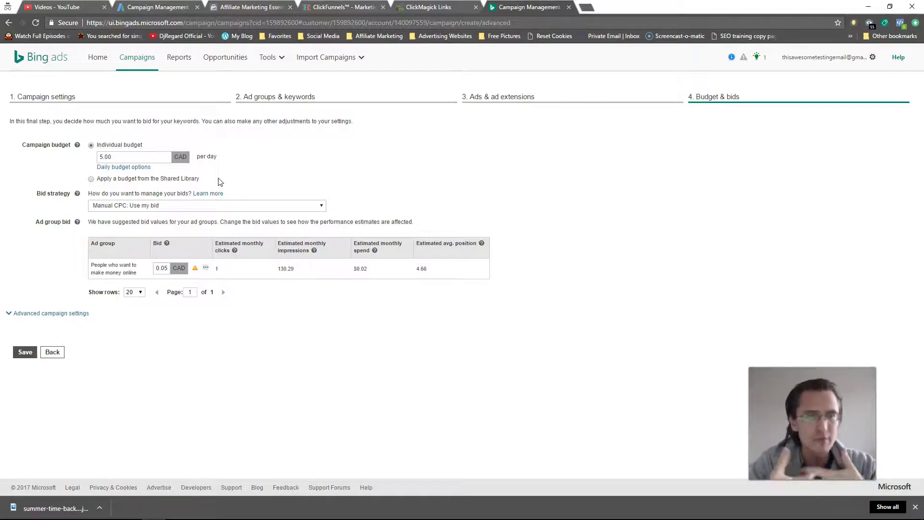
left_click(177, 205)
left_click(332, 175)
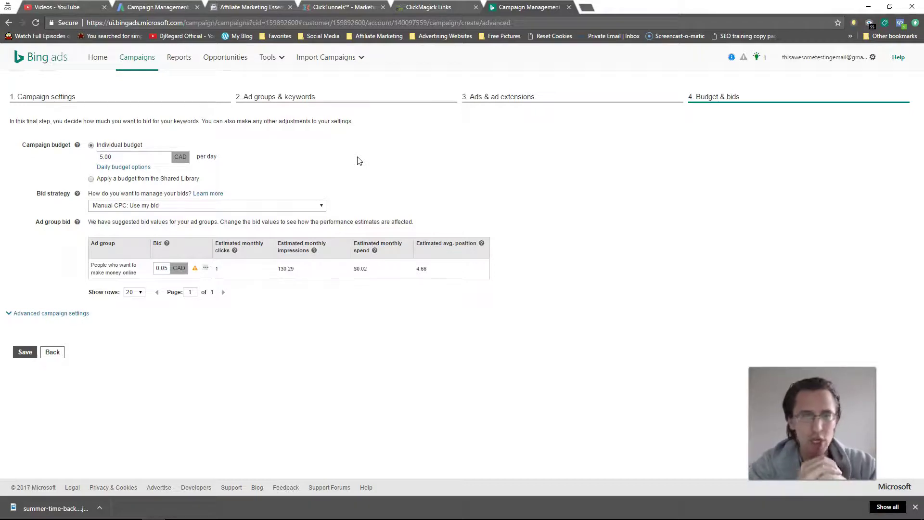
left_click(186, 206)
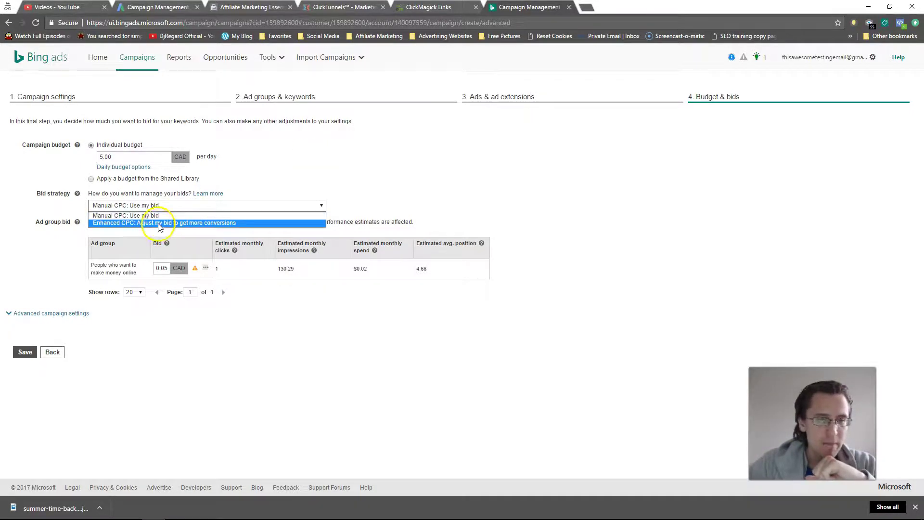
left_click(159, 223)
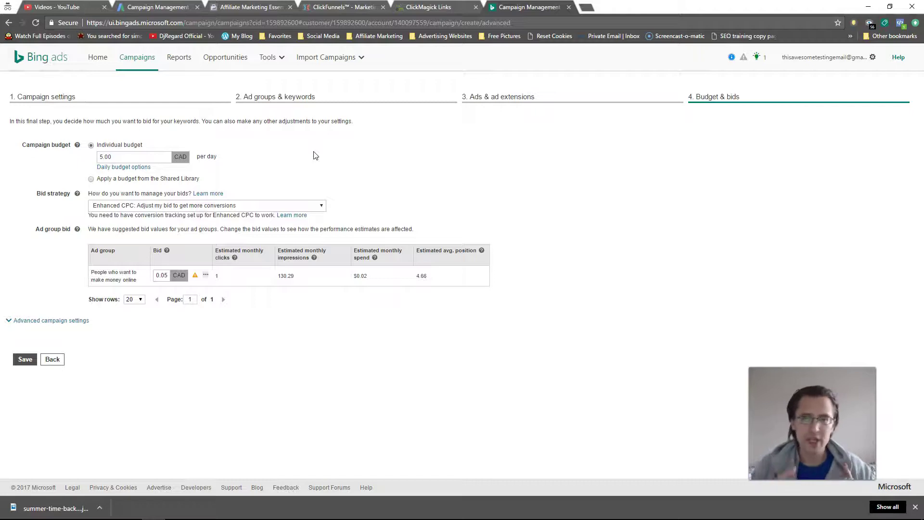
left_click(182, 206)
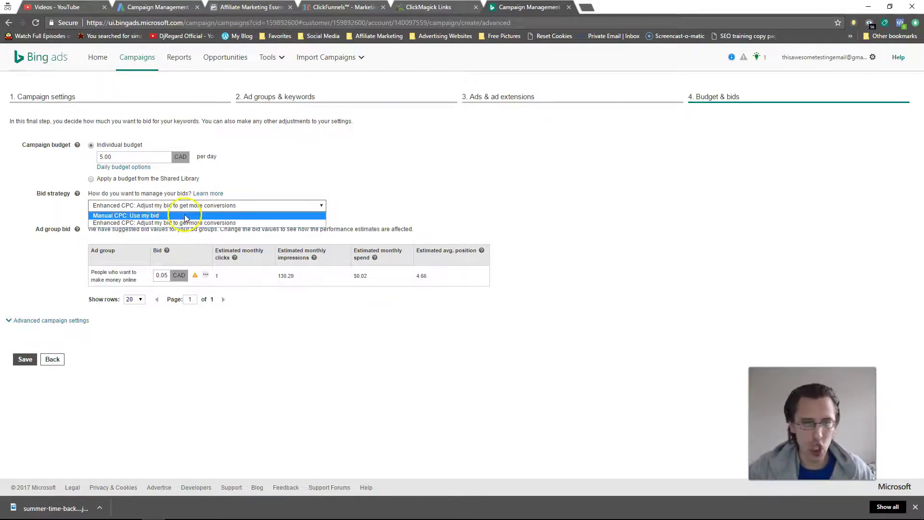
left_click(186, 217)
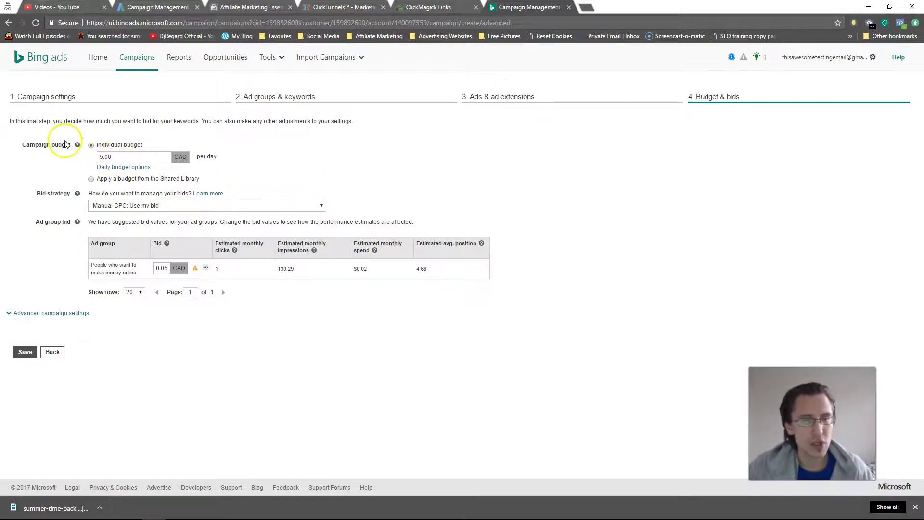
Try a bid of 5.00 CAD for the ad group People who want to make money online
left_click(105, 157)
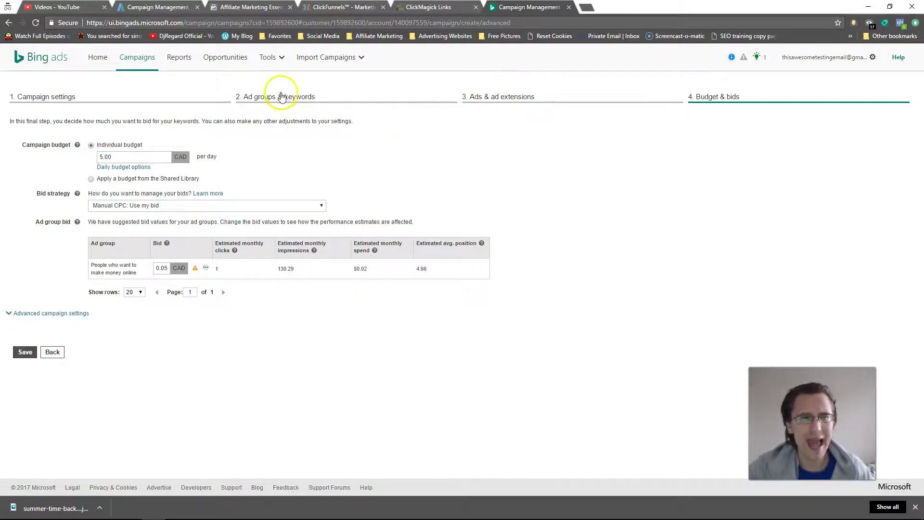
left_click_drag(167, 268, 163, 268)
double_click(163, 268)
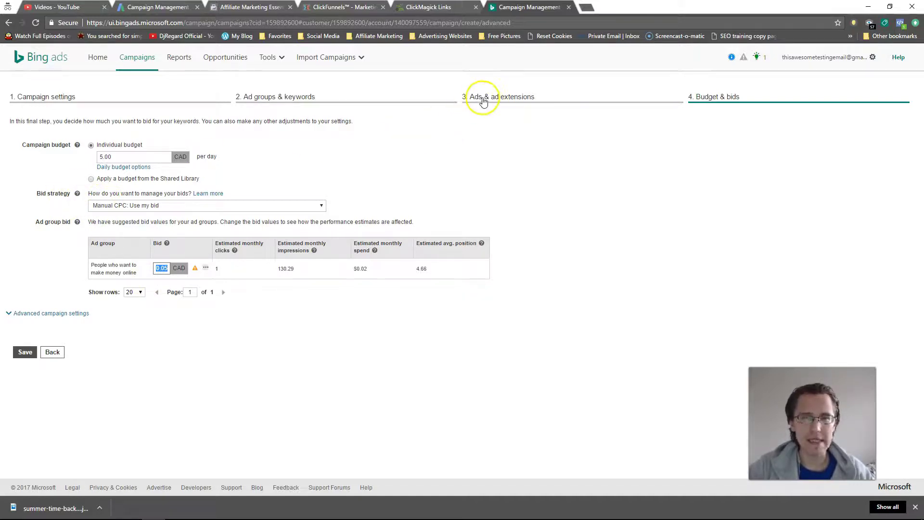
left_click(164, 270)
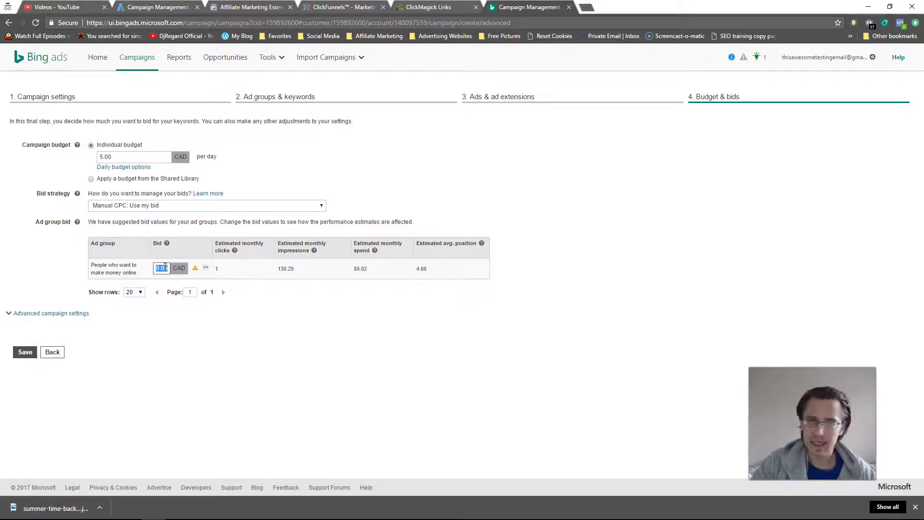
key("BackSpace")
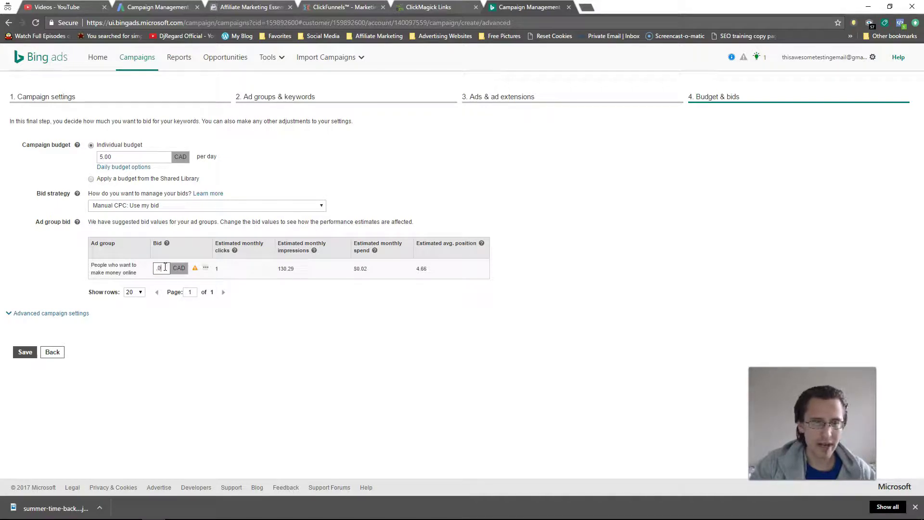
type("5.00")
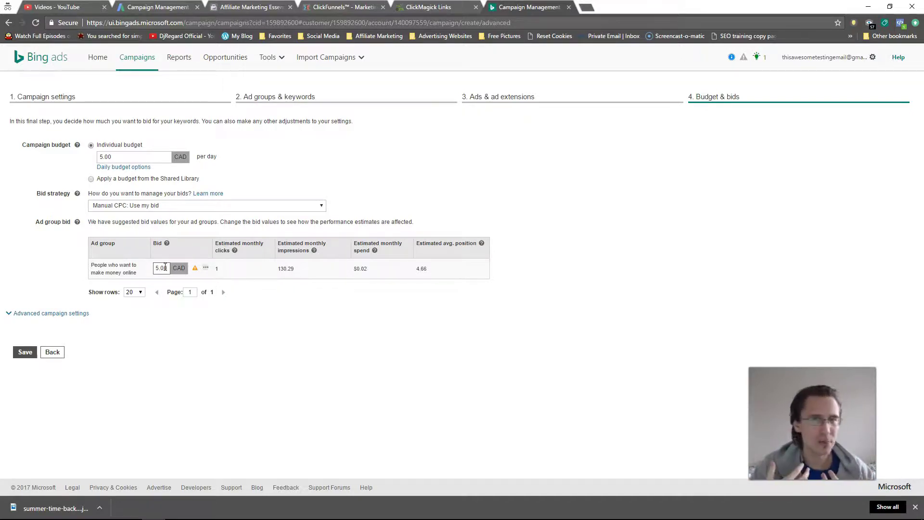
Try to save the campaign with an ad group bid of .05 CAD and with one of .50 CAD
key("BackSpace")
key("BackSpace")
key("BackSpace")
type(".05")
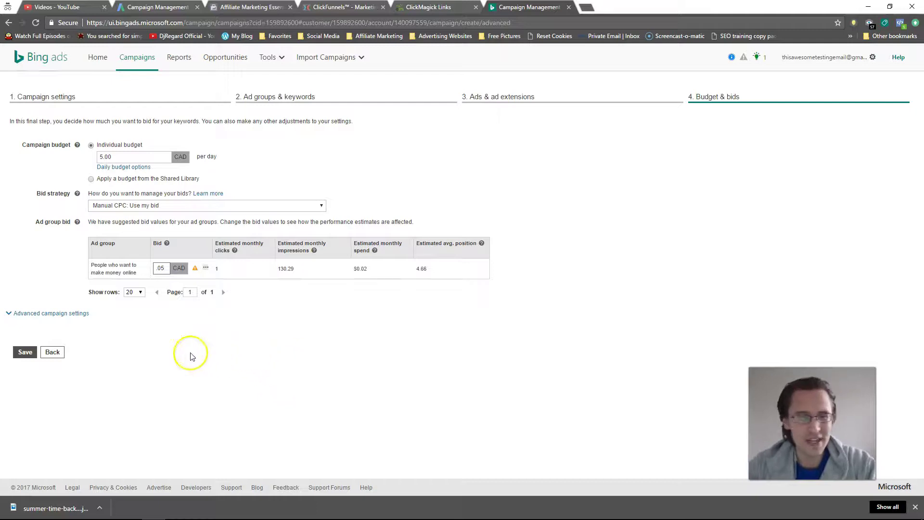
left_click(25, 352)
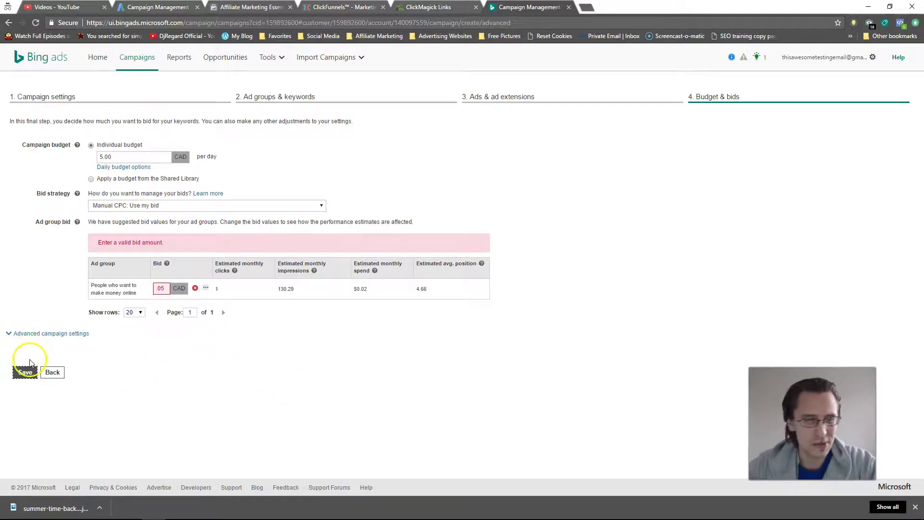
left_click_drag(168, 289, 154, 292)
type(".50")
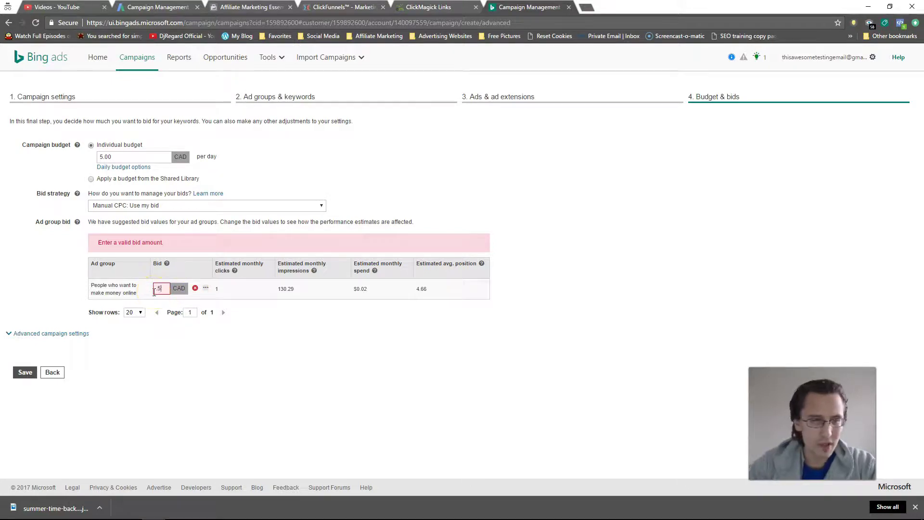
left_click(25, 373)
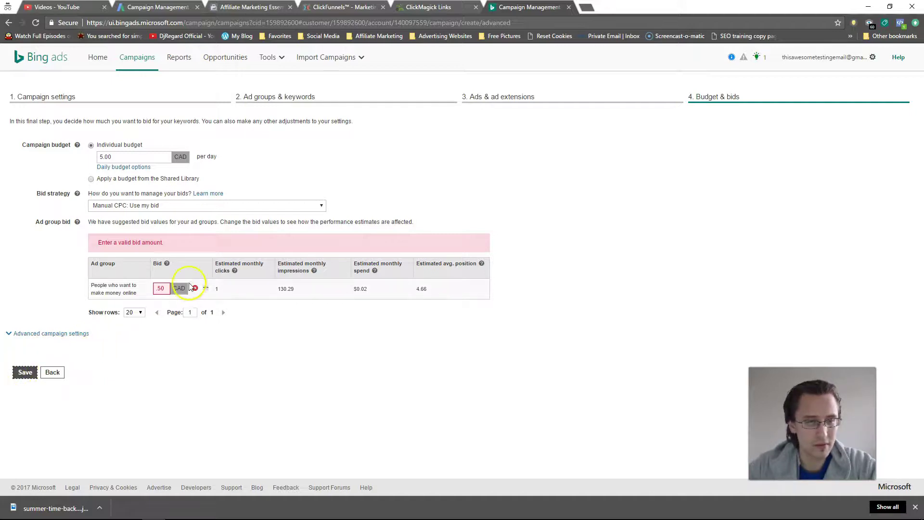
Set the ad group bid to 1.00 CAD and save the campaign
left_click(164, 289)
key("BackSpace")
key("BackSpace")
key("BackSpace")
type("1")
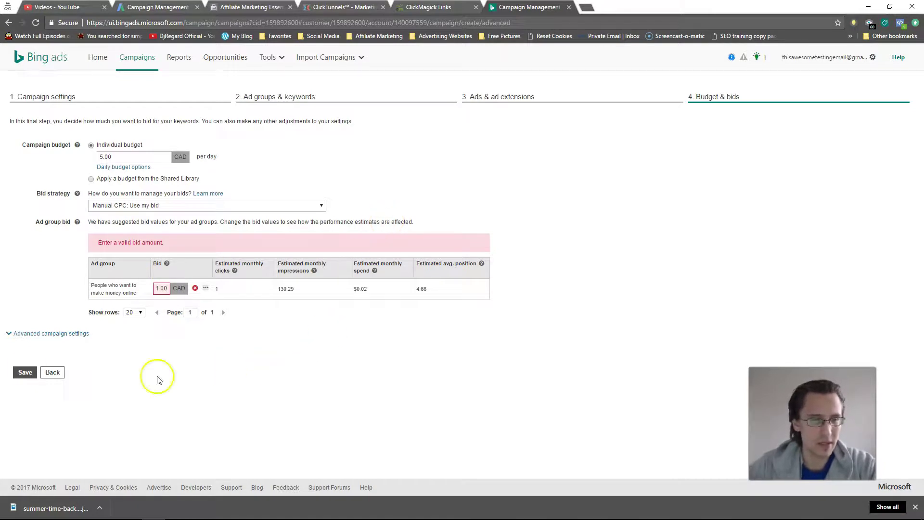
left_click(30, 374)
left_click(28, 353)
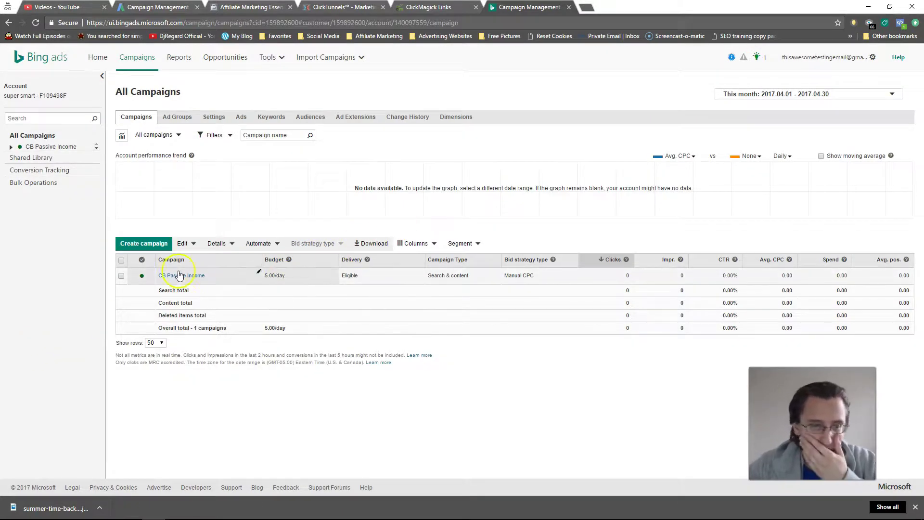
Pause the CB Passive Income campaign
left_click(142, 276)
left_click(150, 299)
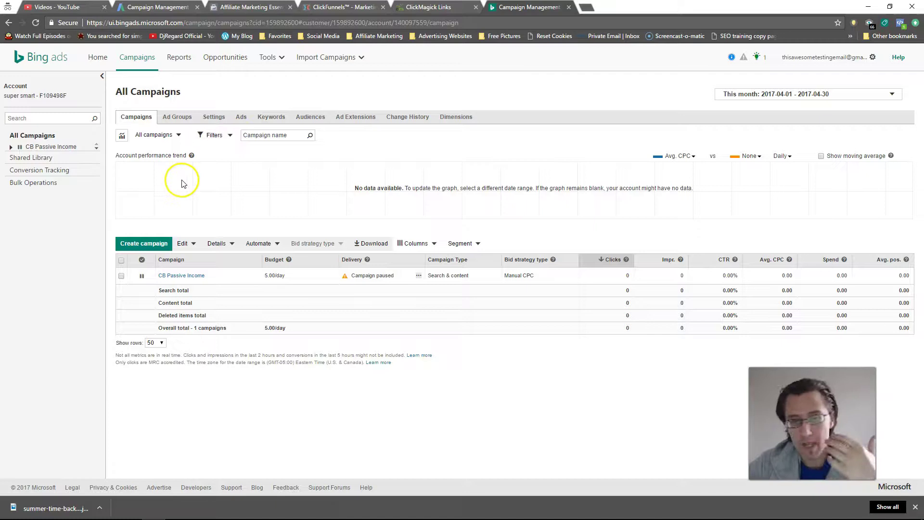
Open the ad group People who want to make money online in CB Passive Income and review its keywords and ad
left_click(185, 276)
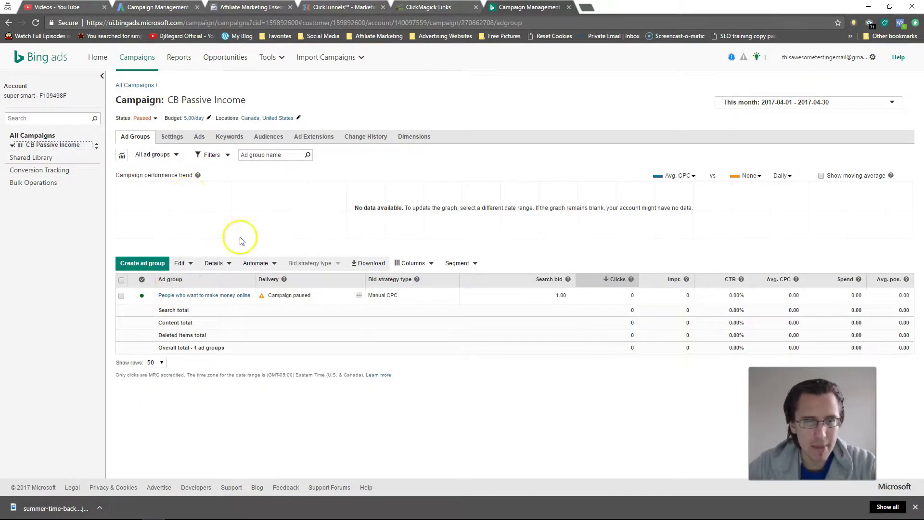
left_click(186, 295)
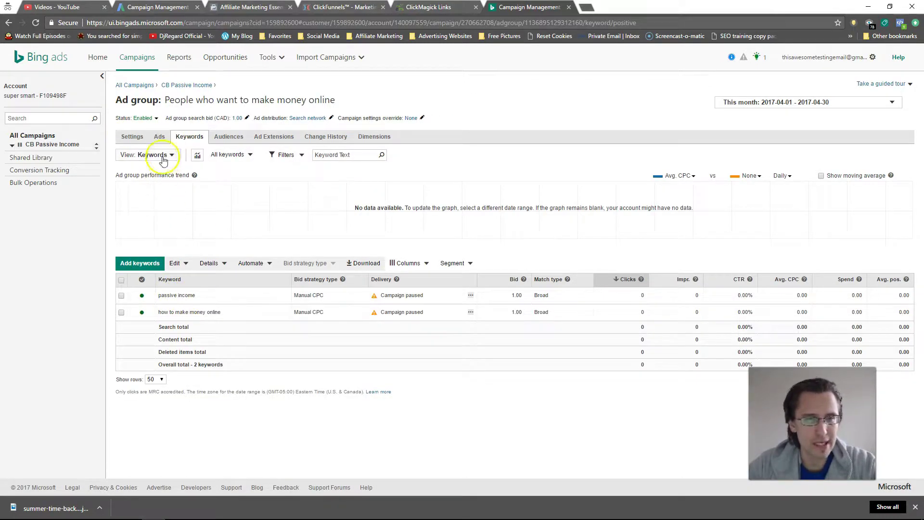
left_click(160, 136)
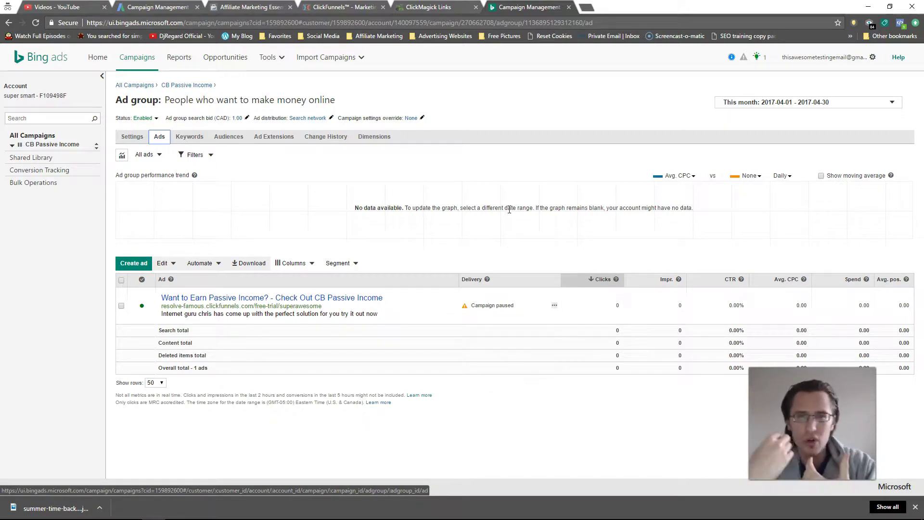
Read the delivery status and quality score details of the keyword passive income, and close them
left_click(201, 137)
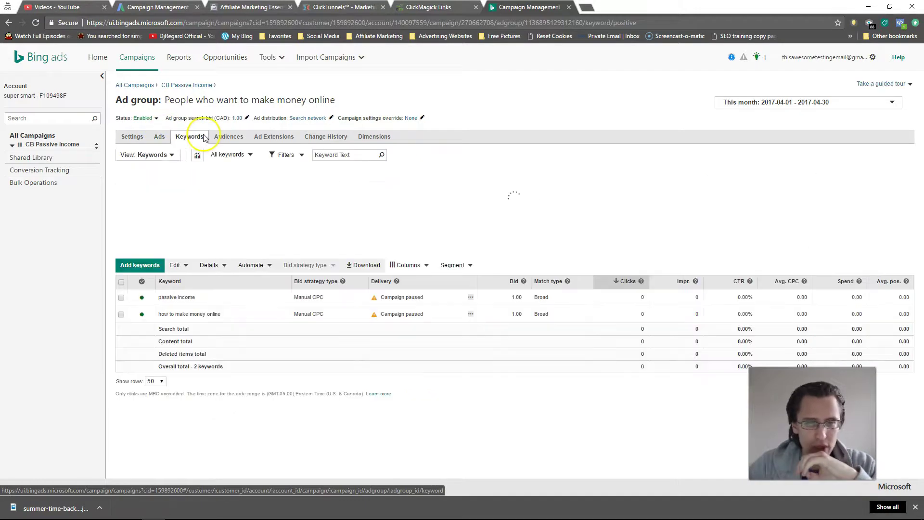
left_click(471, 301)
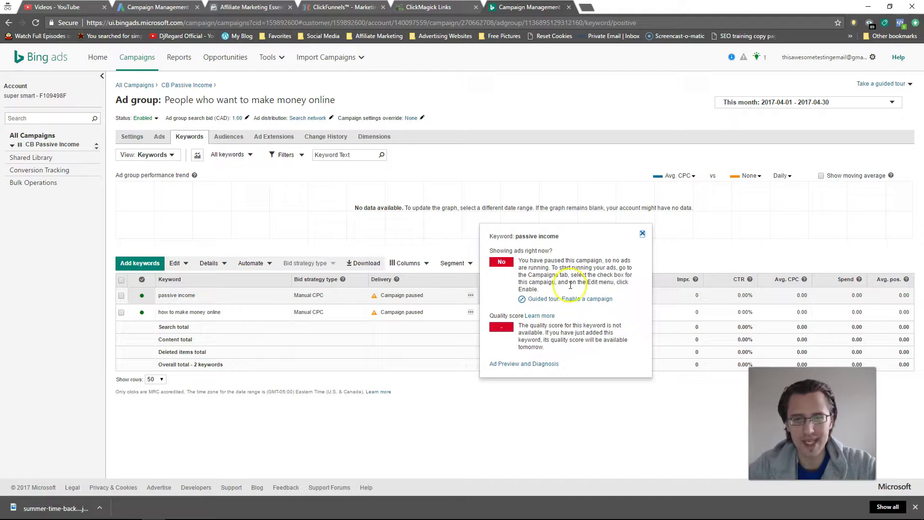
triple_click(558, 272)
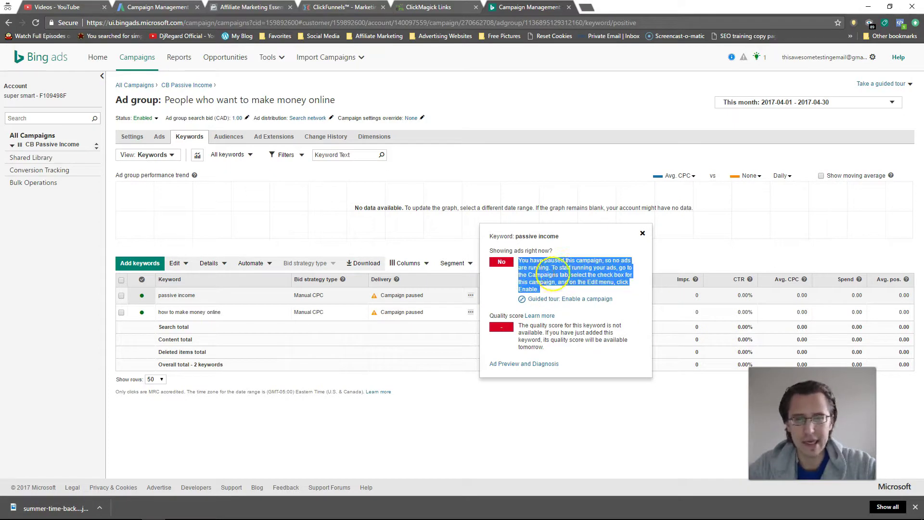
left_click(524, 270)
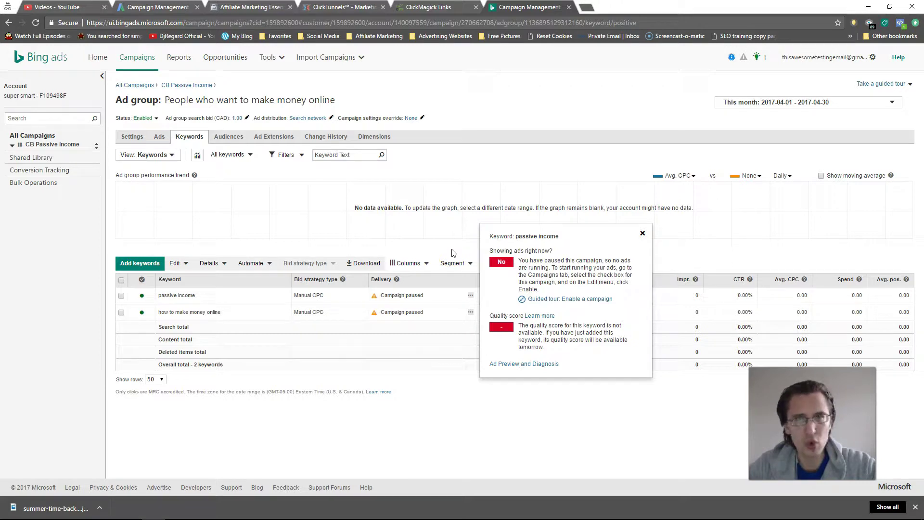
key("Escape")
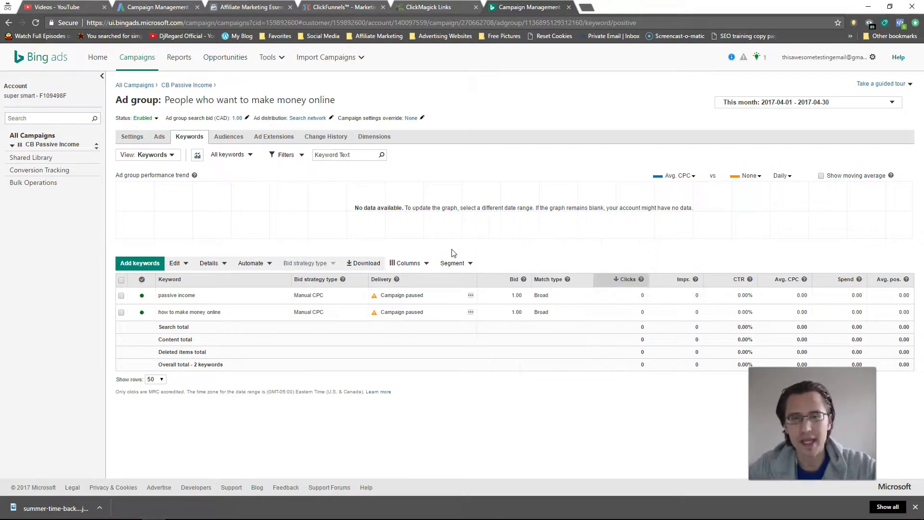
Return to the ad group's ads and look up the support phone hours and Live Chat option in the account options
left_click(160, 139)
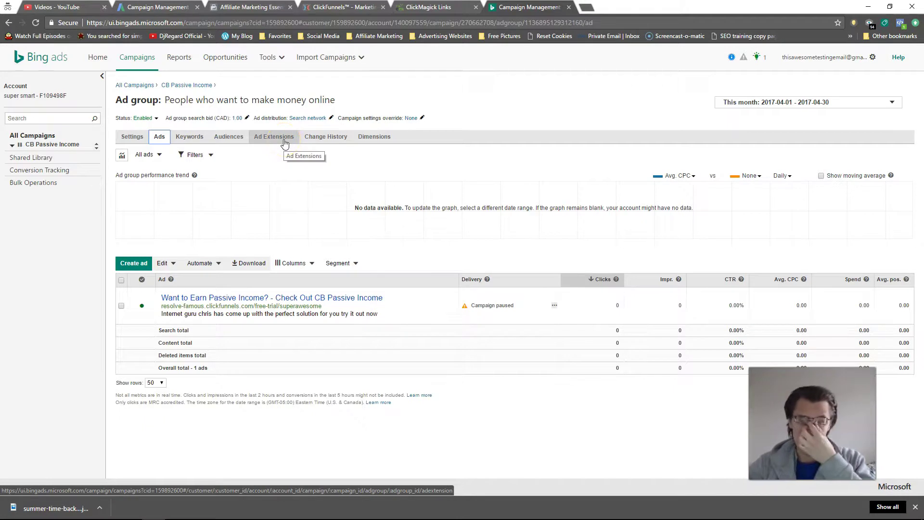
left_click(811, 57)
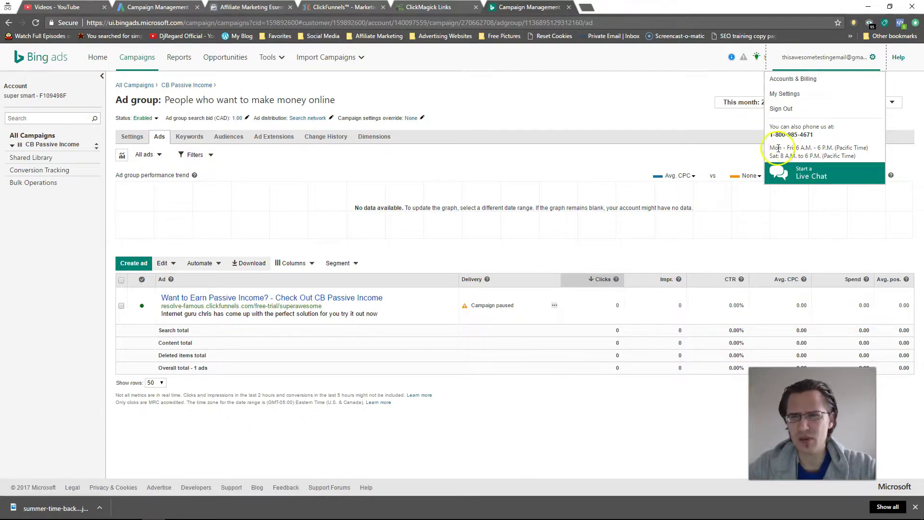
left_click_drag(771, 144, 867, 159)
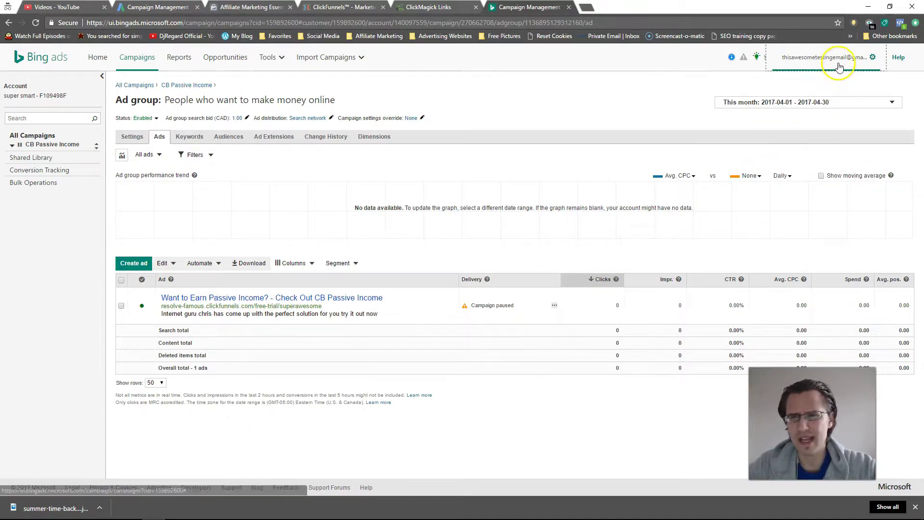
left_click(825, 57)
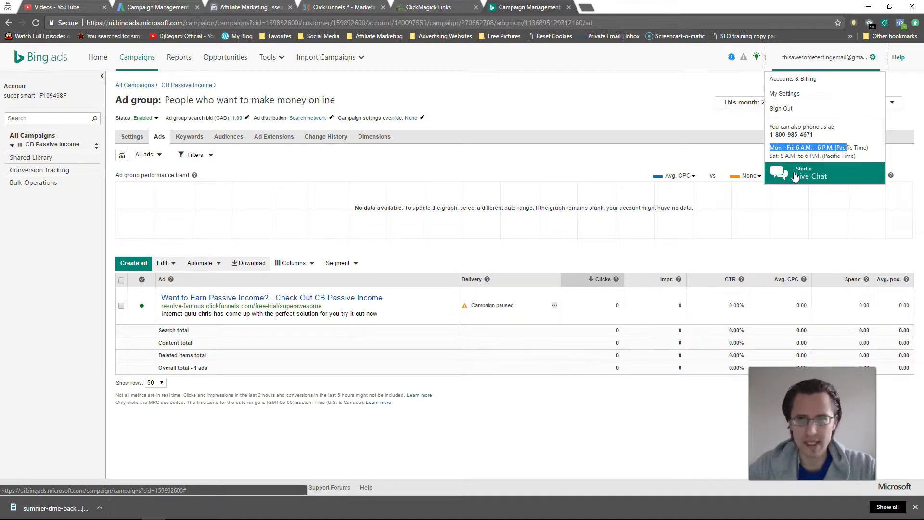
left_click(782, 185)
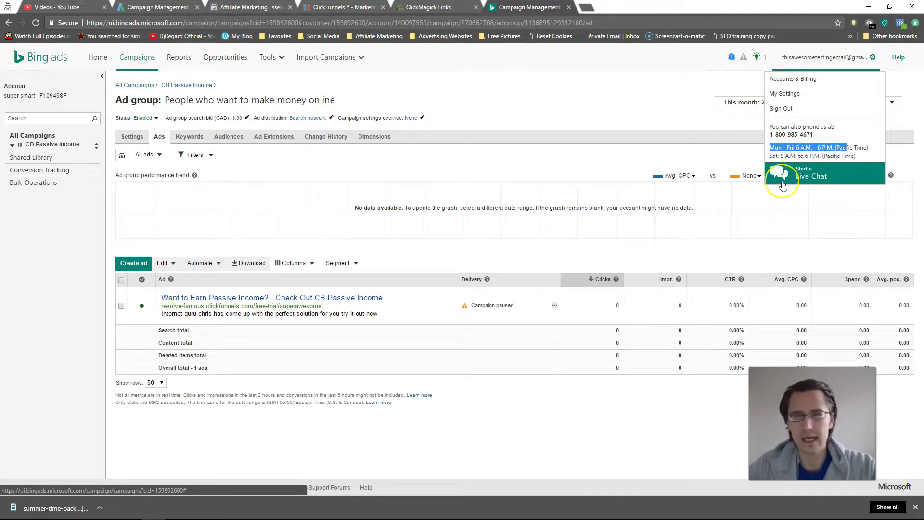
left_click(754, 189)
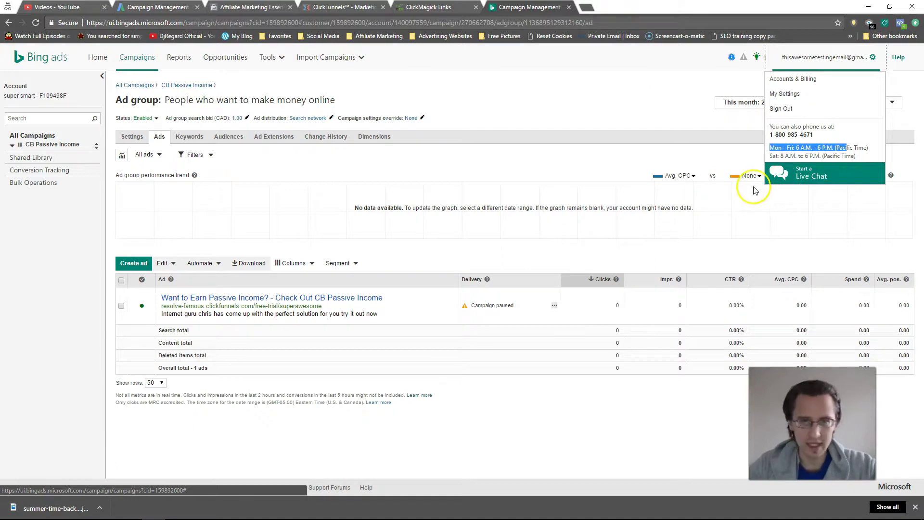
left_click(721, 251)
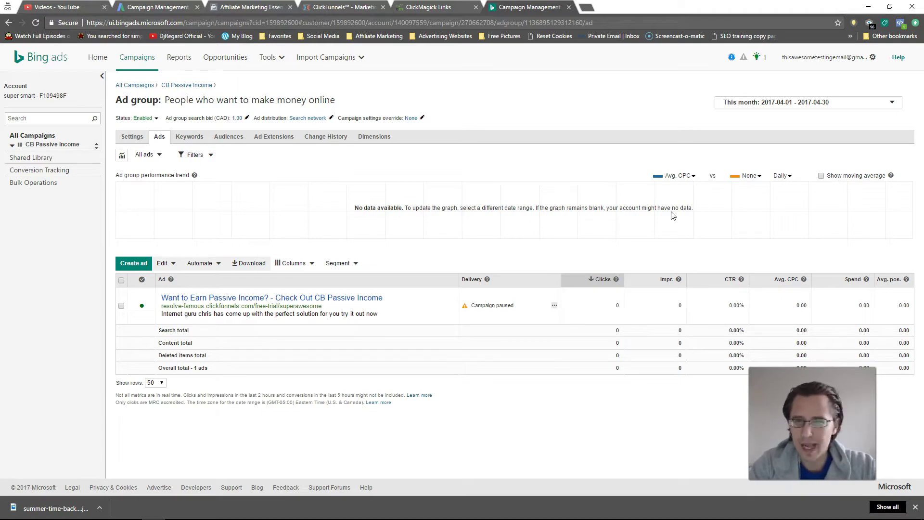
left_click(839, 63)
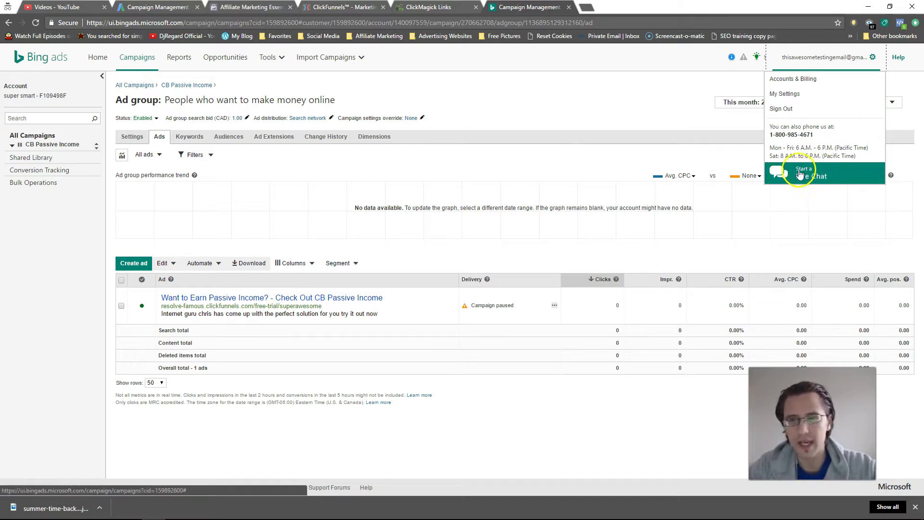
left_click(502, 100)
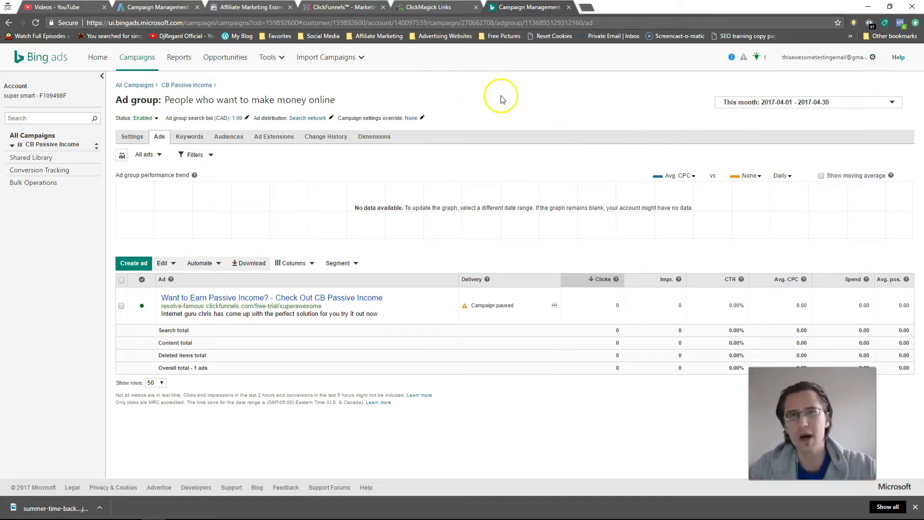